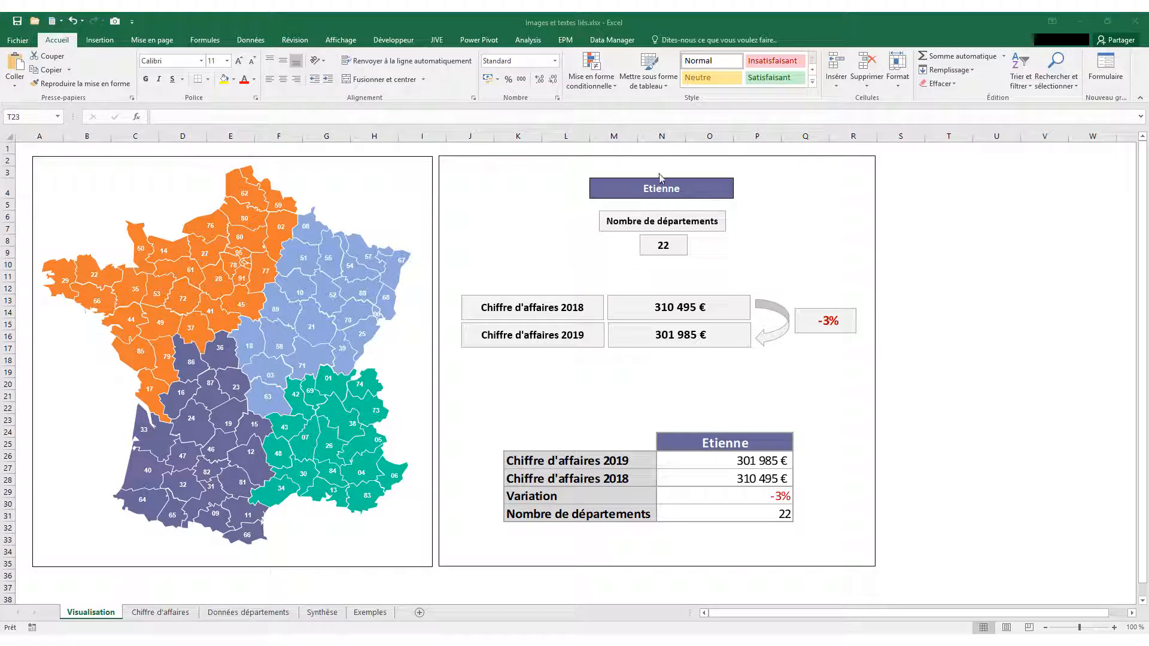
Step: Switch the salesperson in M4 to the second list entry, then the first, and back to the second to compare their figures
{"action": "left_click", "coordinate": [692, 183]}
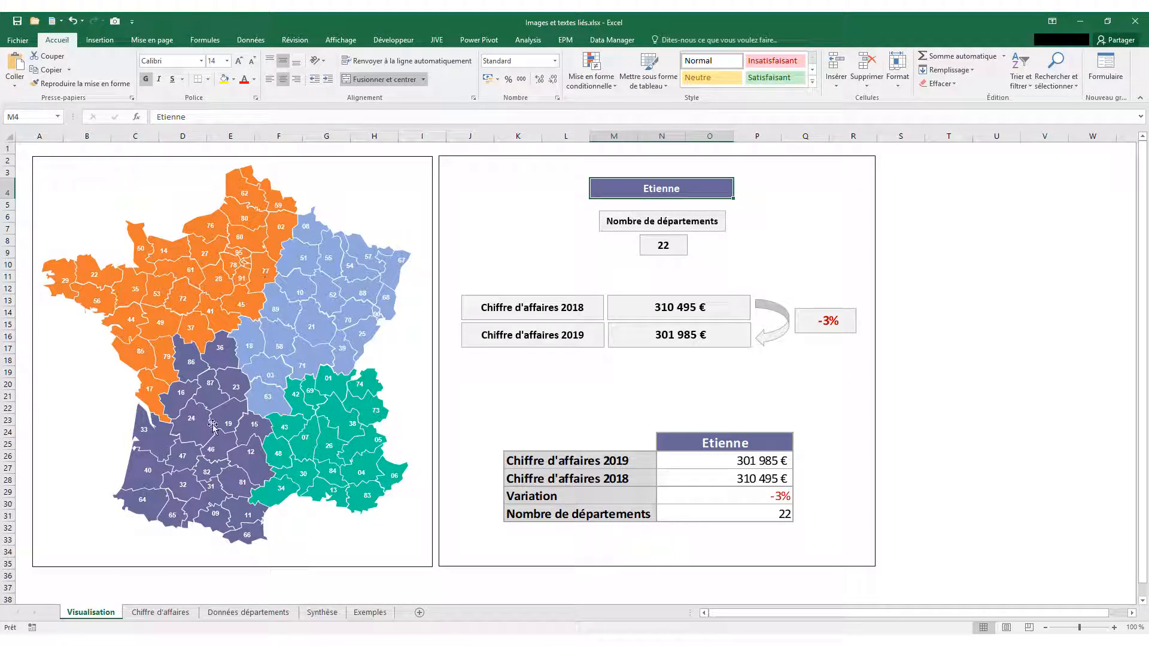
{"action": "left_click", "coordinate": [739, 193]}
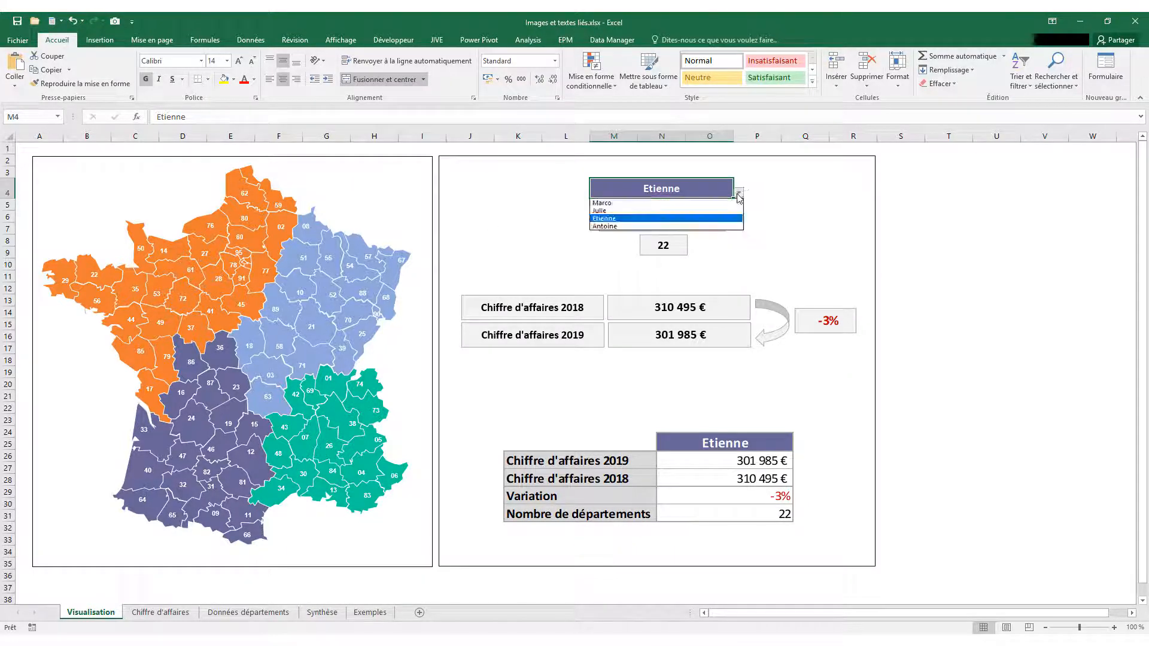
{"action": "key", "text": "Up"}
{"action": "key", "text": "Return"}
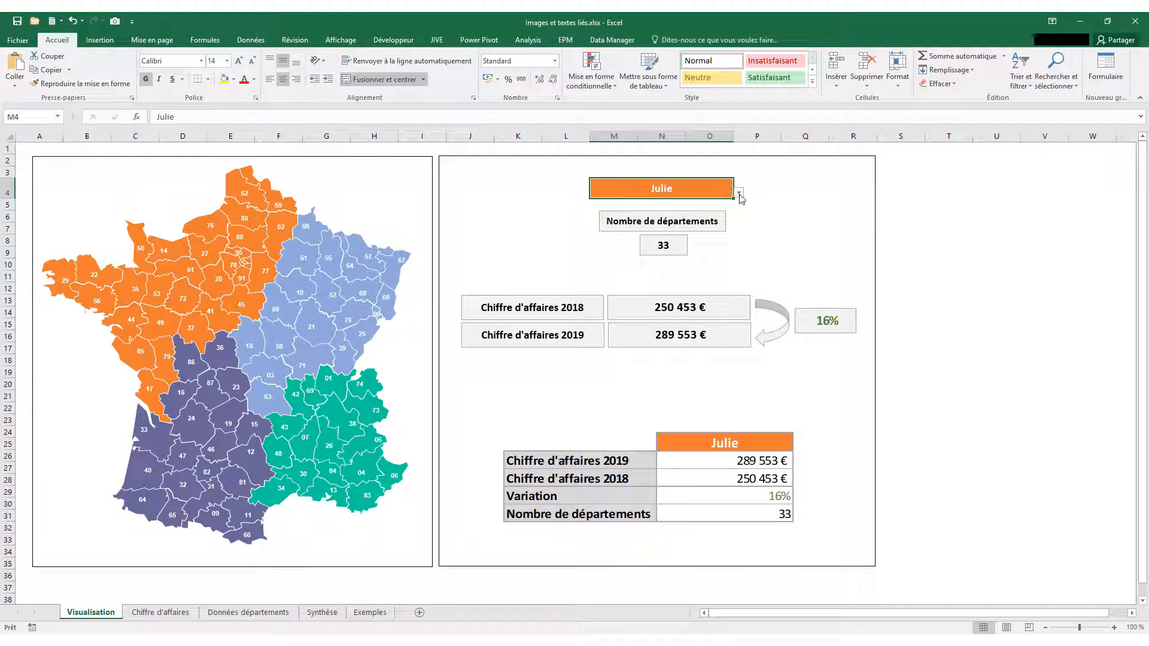
{"action": "left_click", "coordinate": [739, 193]}
{"action": "left_click", "coordinate": [726, 203]}
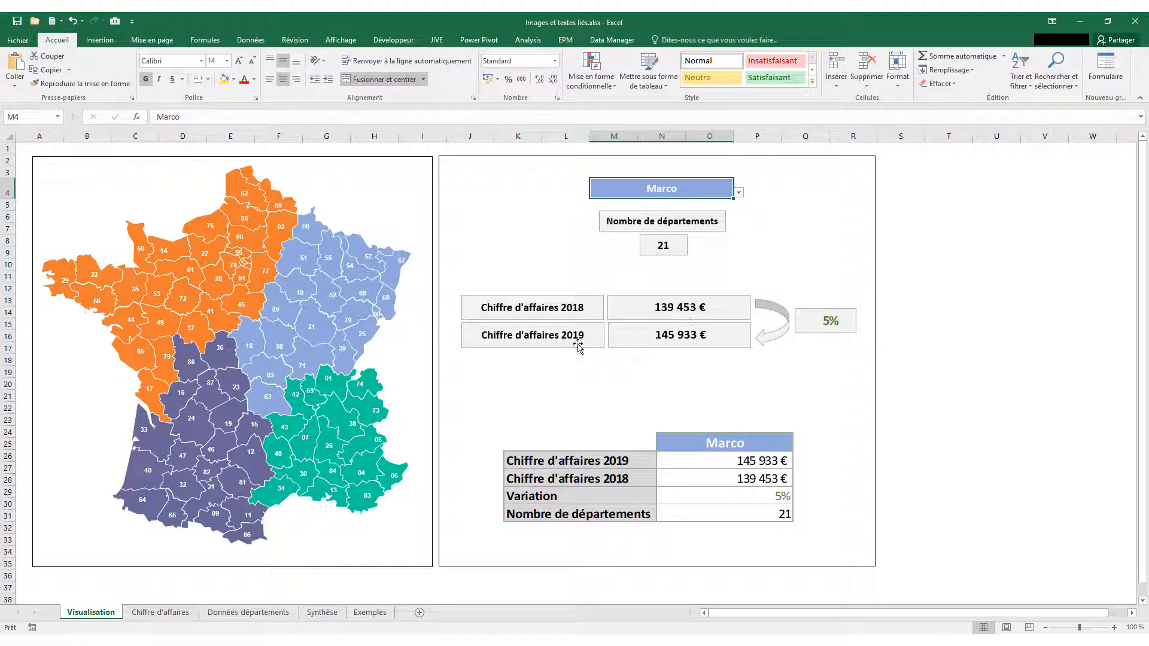
{"action": "left_click", "coordinate": [740, 193]}
{"action": "left_click", "coordinate": [697, 214]}
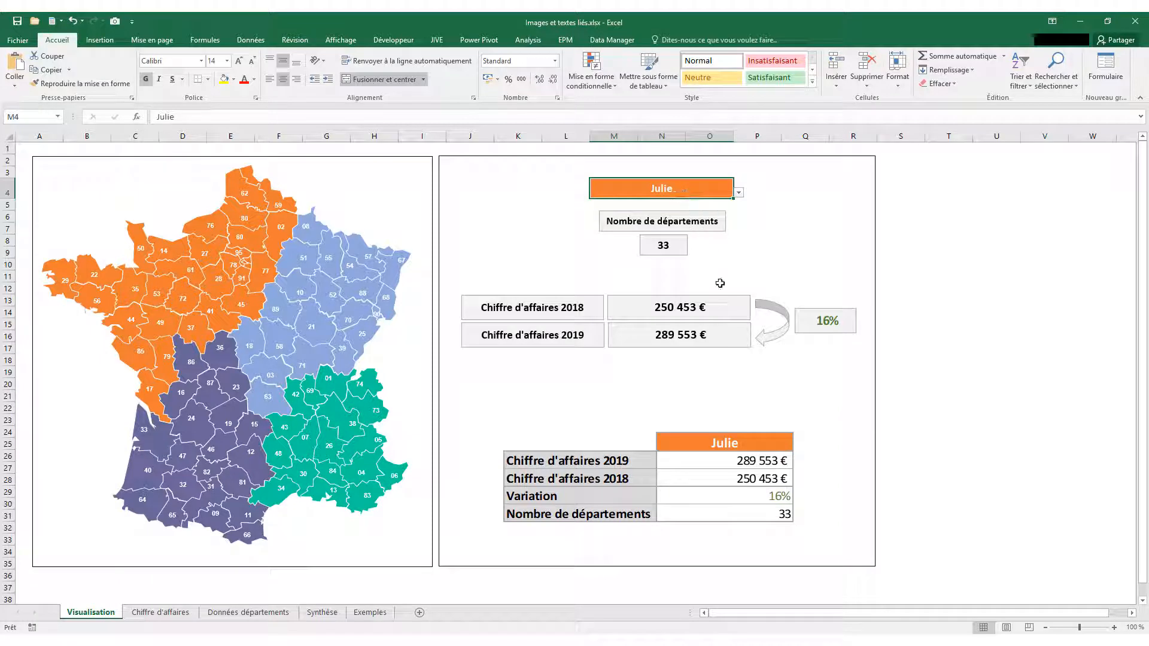
Step: Show the figures of the fourth salesperson in M4's list, then set the cell back to the third entry
{"action": "left_click", "coordinate": [739, 192]}
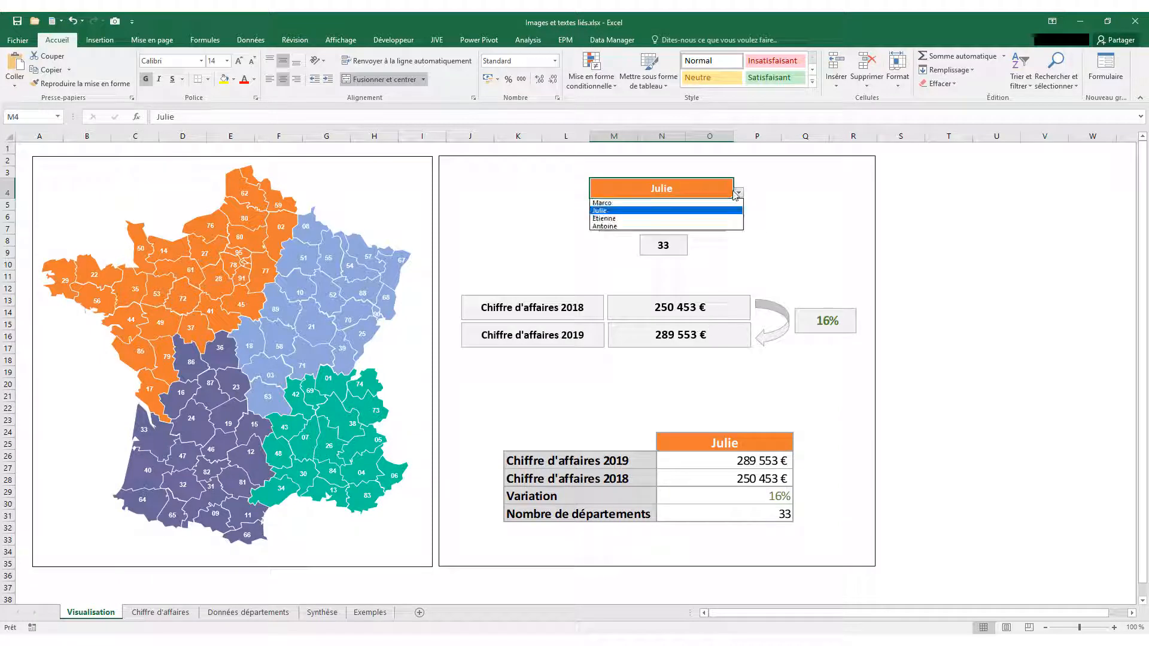
{"action": "double_click", "coordinate": [663, 228]}
{"action": "left_click", "coordinate": [740, 194]}
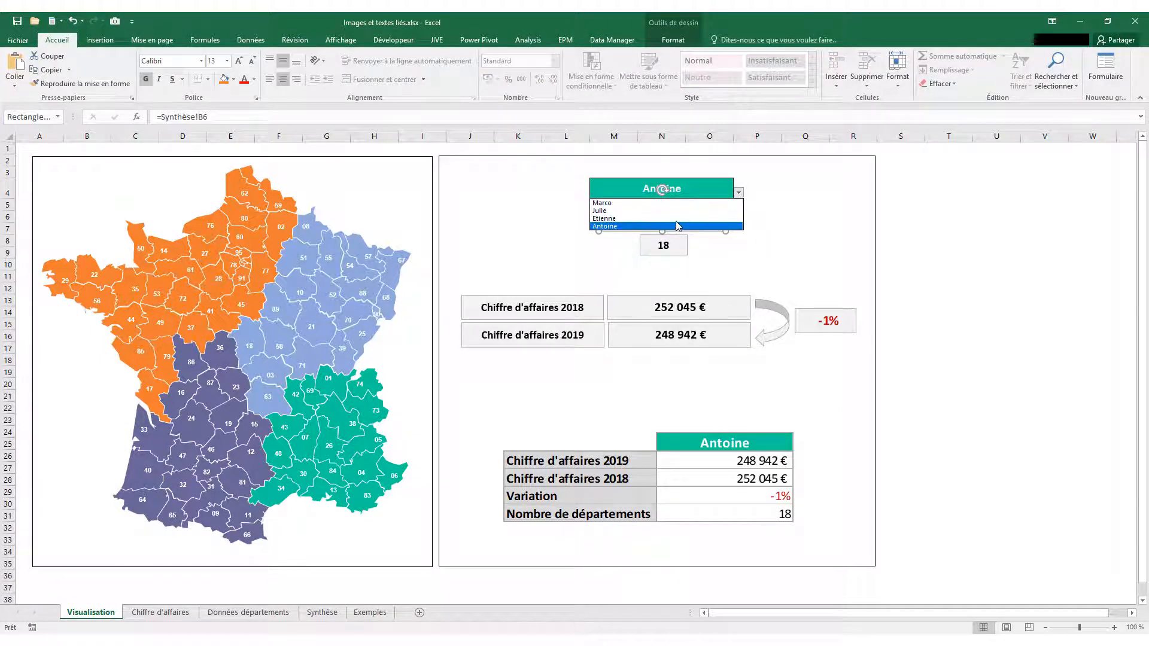
{"action": "left_click", "coordinate": [676, 218]}
{"action": "left_click", "coordinate": [742, 241]}
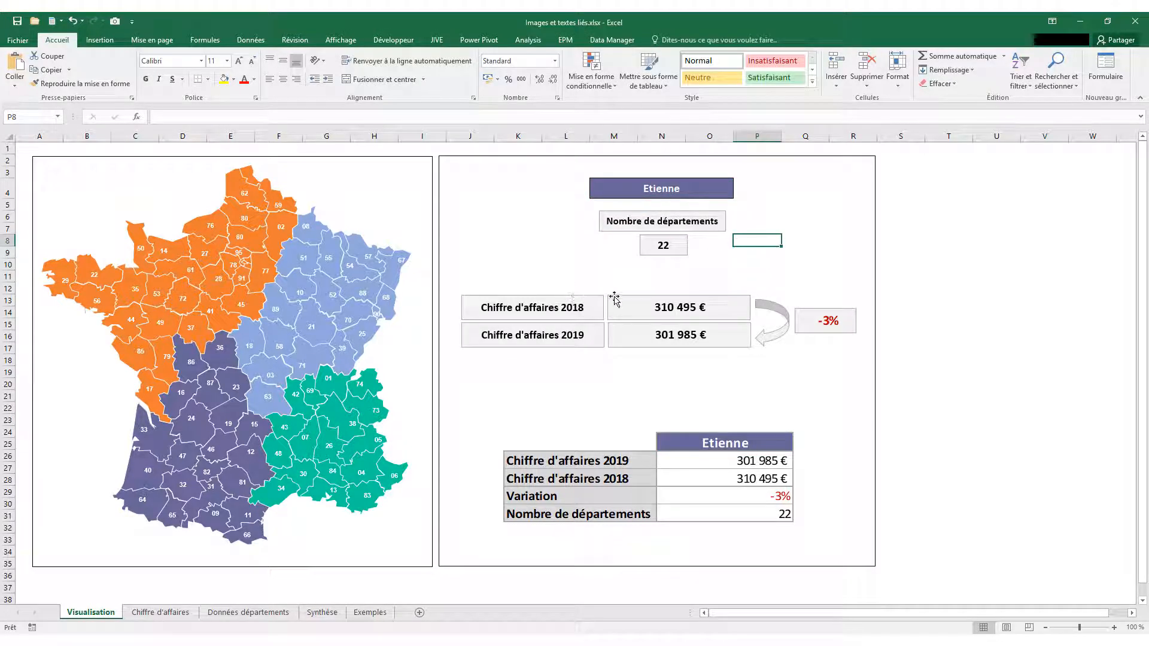
{"action": "left_click", "coordinate": [487, 216]}
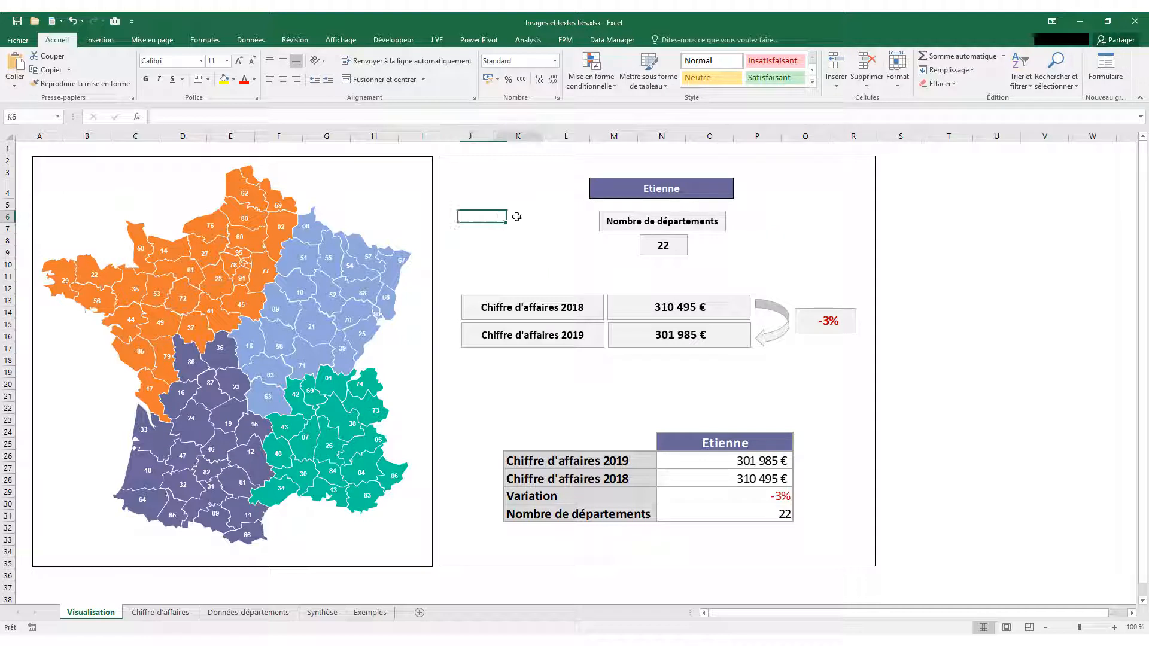
{"action": "left_click", "coordinate": [504, 225]}
{"action": "left_click", "coordinate": [506, 232]}
{"action": "left_click", "coordinate": [510, 241]}
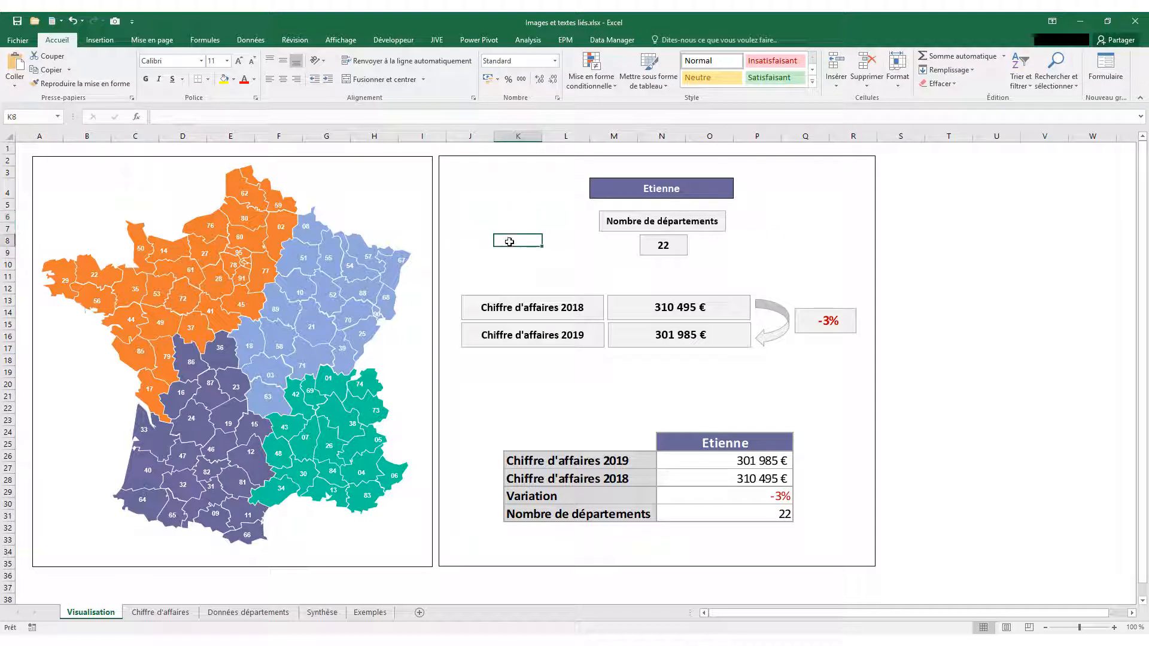
{"action": "left_click", "coordinate": [515, 212]}
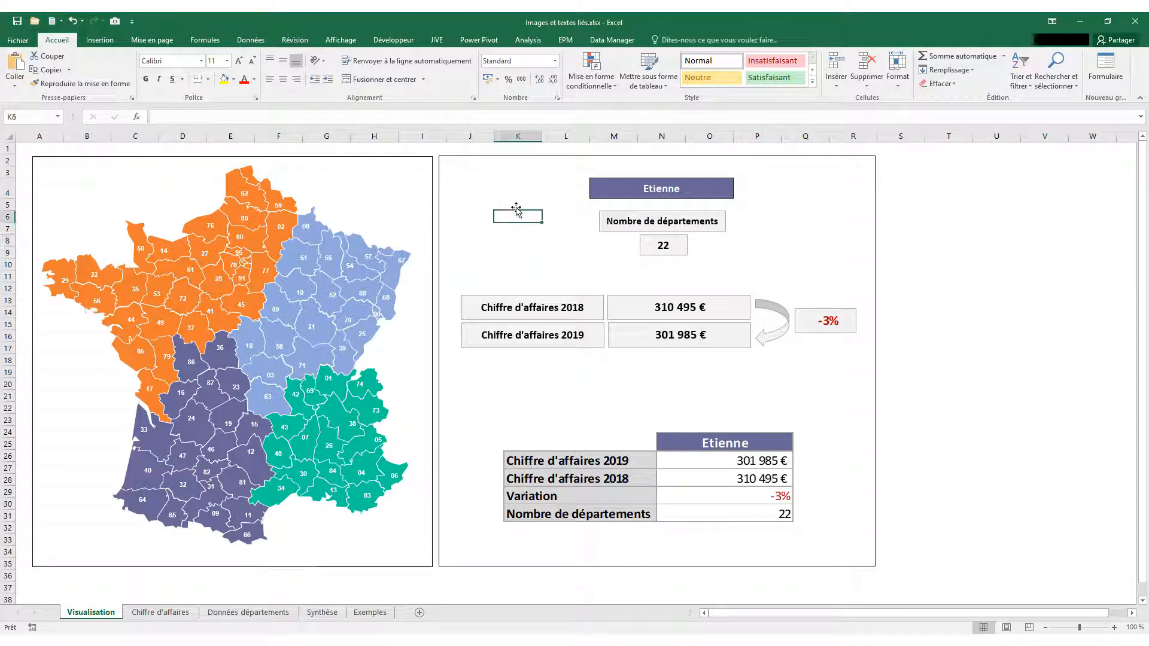
{"action": "left_click", "coordinate": [670, 308]}
{"action": "mouse_move", "coordinate": [670, 308]}
{"action": "left_mouse_down"}
{"action": "mouse_move", "coordinate": [647, 300]}
{"action": "mouse_move", "coordinate": [664, 269]}
{"action": "mouse_move", "coordinate": [753, 257]}
{"action": "mouse_move", "coordinate": [798, 230]}
{"action": "mouse_move", "coordinate": [799, 264]}
{"action": "mouse_move", "coordinate": [636, 307]}
{"action": "left_mouse_up"}
{"action": "left_click", "coordinate": [752, 241]}
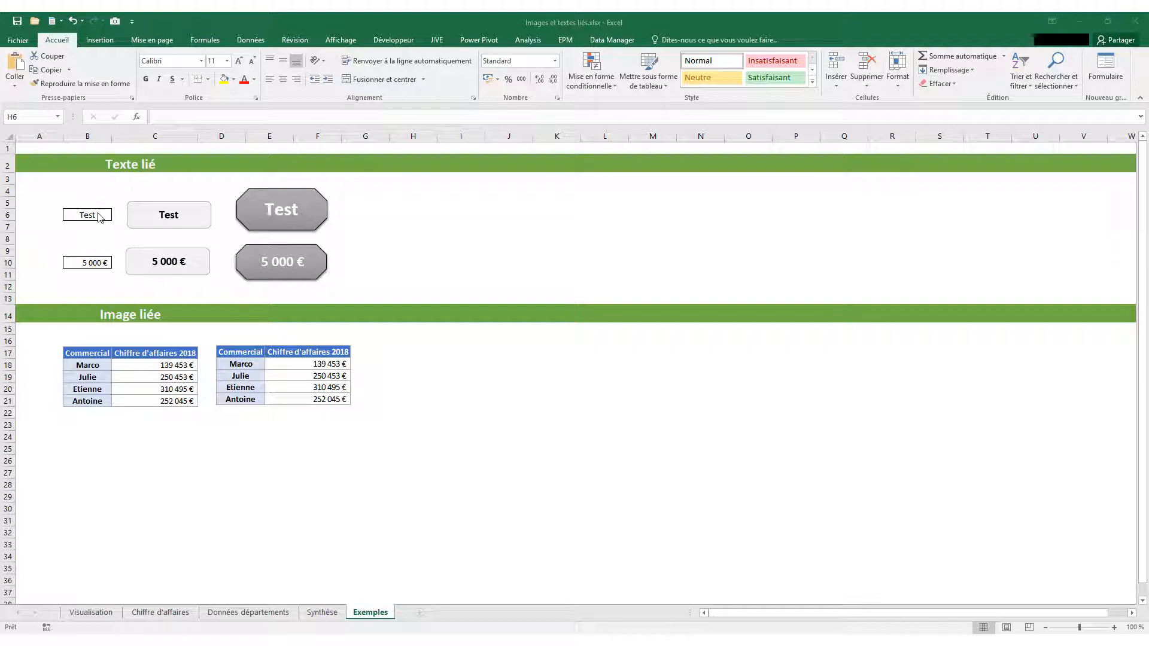
Step: Inspect the two shapes linked to cell B6 on the Exemples sheet and change that cell's text to Test 2
{"action": "left_click", "coordinate": [180, 215]}
{"action": "left_click", "coordinate": [281, 210]}
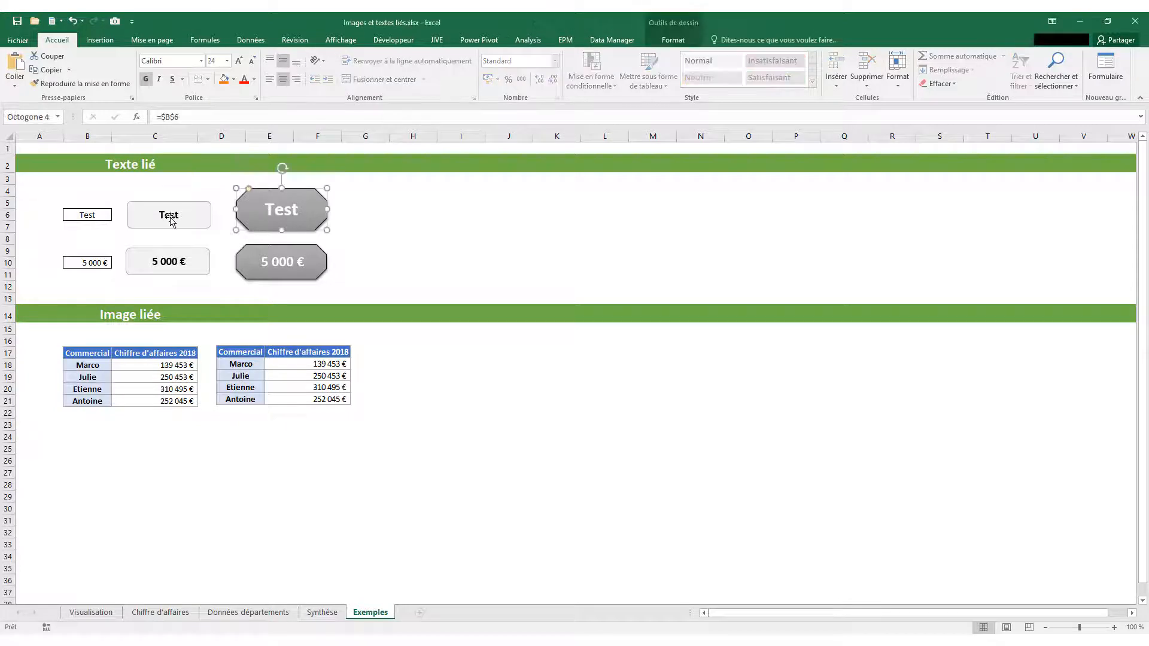
{"action": "left_click", "coordinate": [90, 216]}
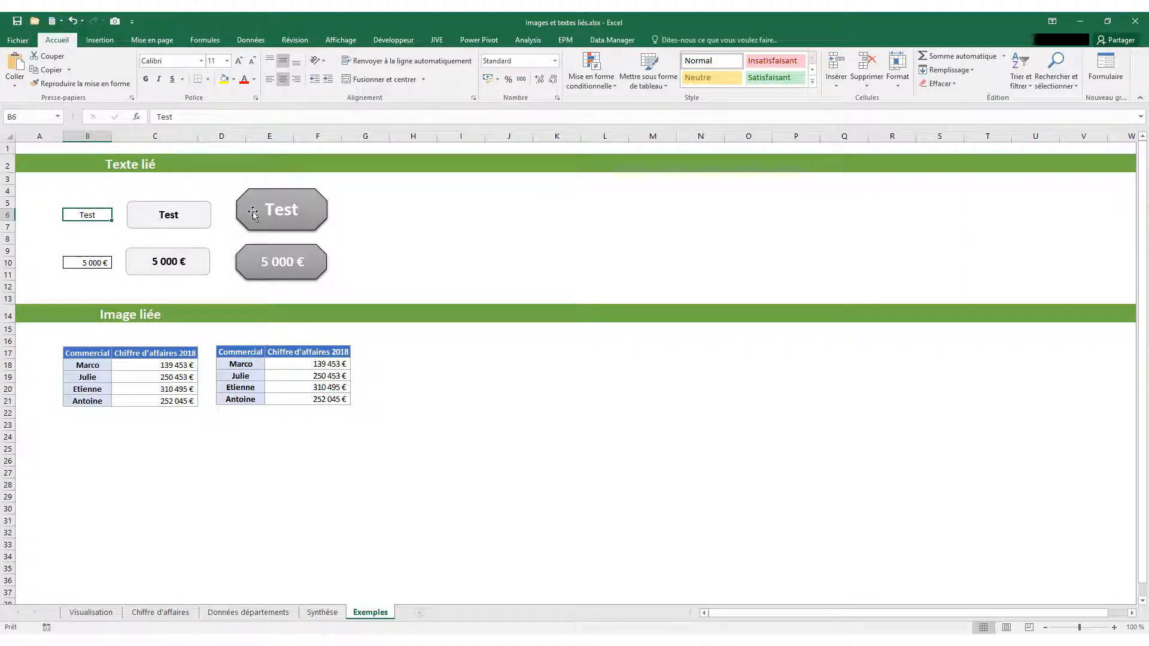
{"action": "left_click", "coordinate": [173, 118]}
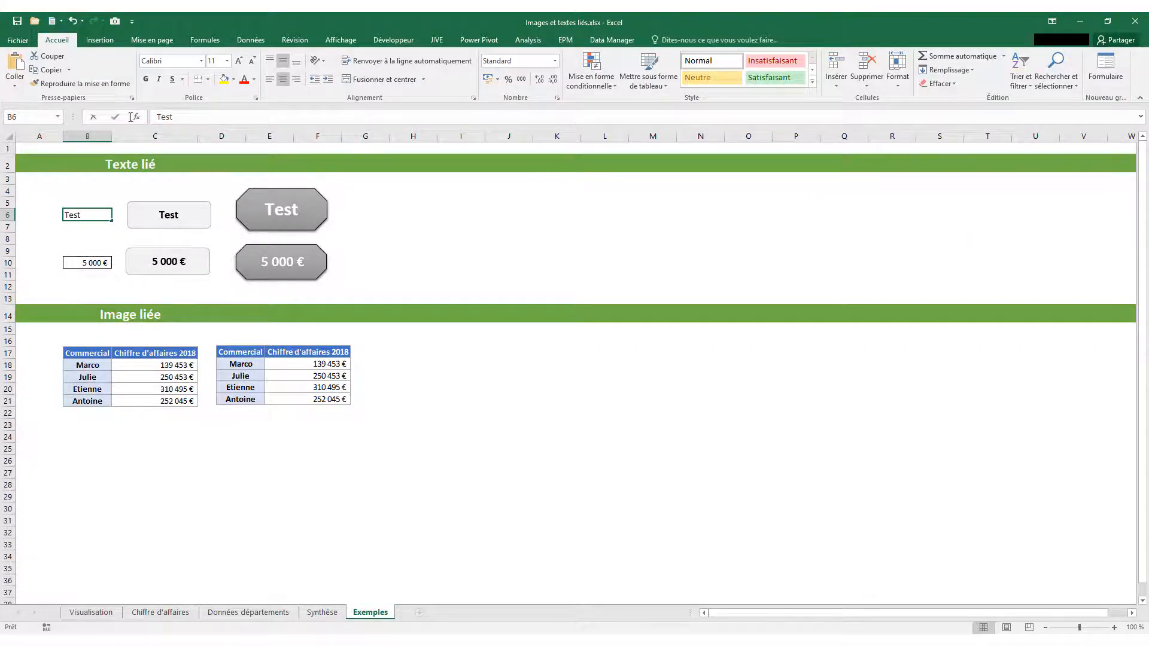
{"action": "left_click_drag", "start_coordinate": [174, 118], "coordinate": [139, 122]}
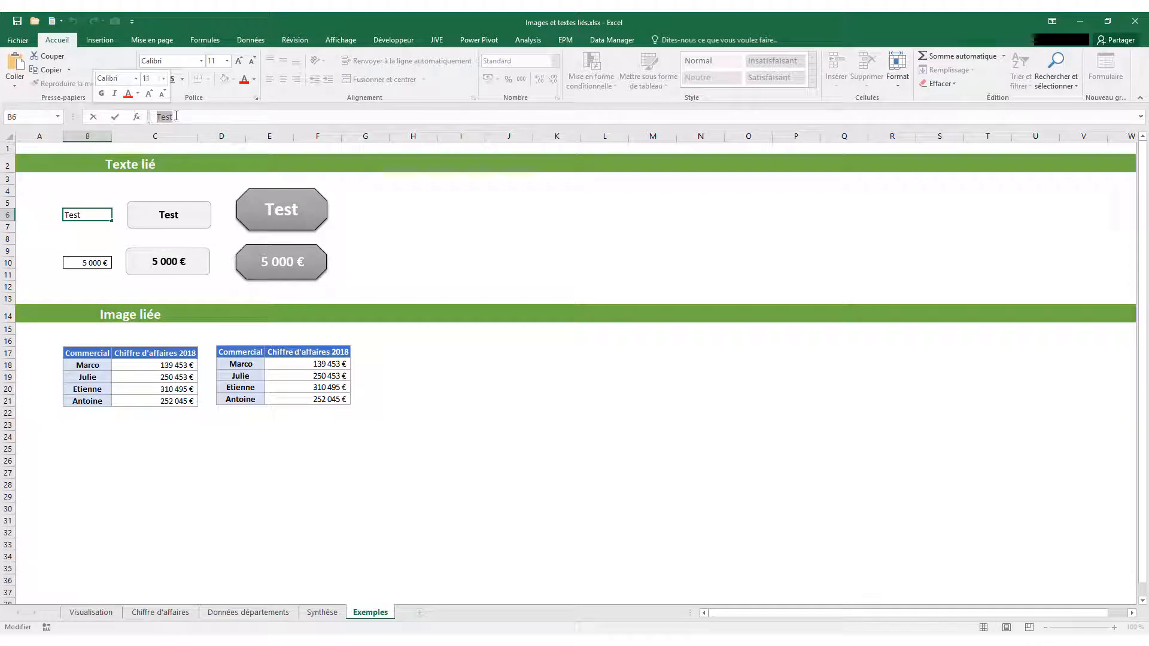
{"action": "type", "text": "Test "}
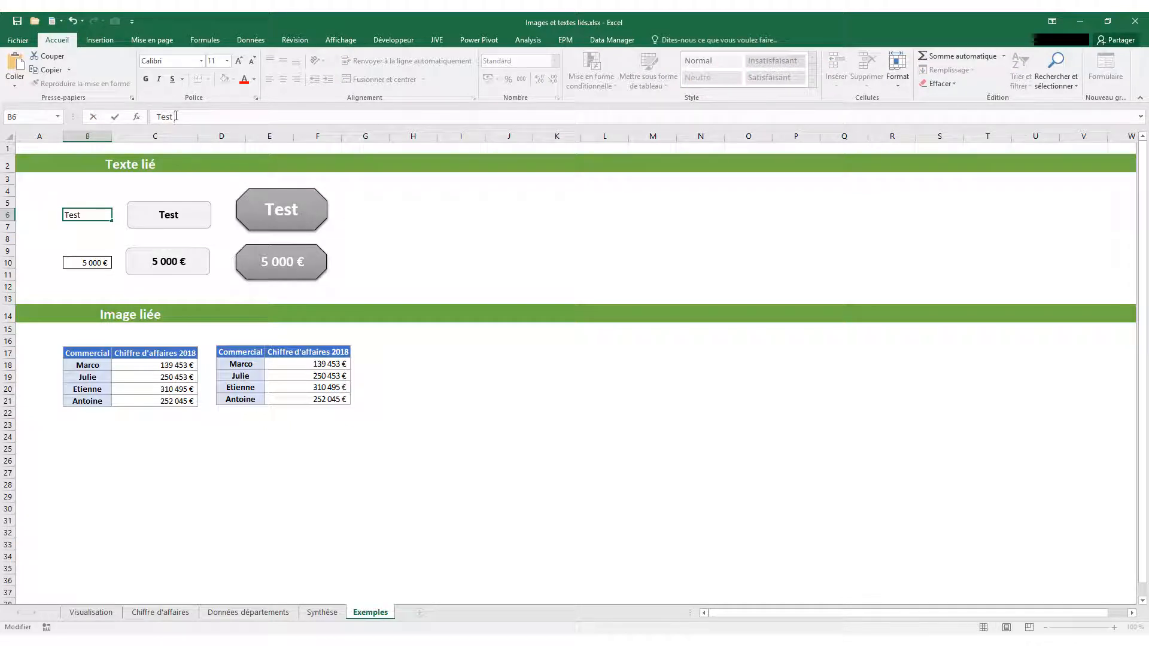
{"action": "type", "text": "2"}
{"action": "key", "text": "Return"}
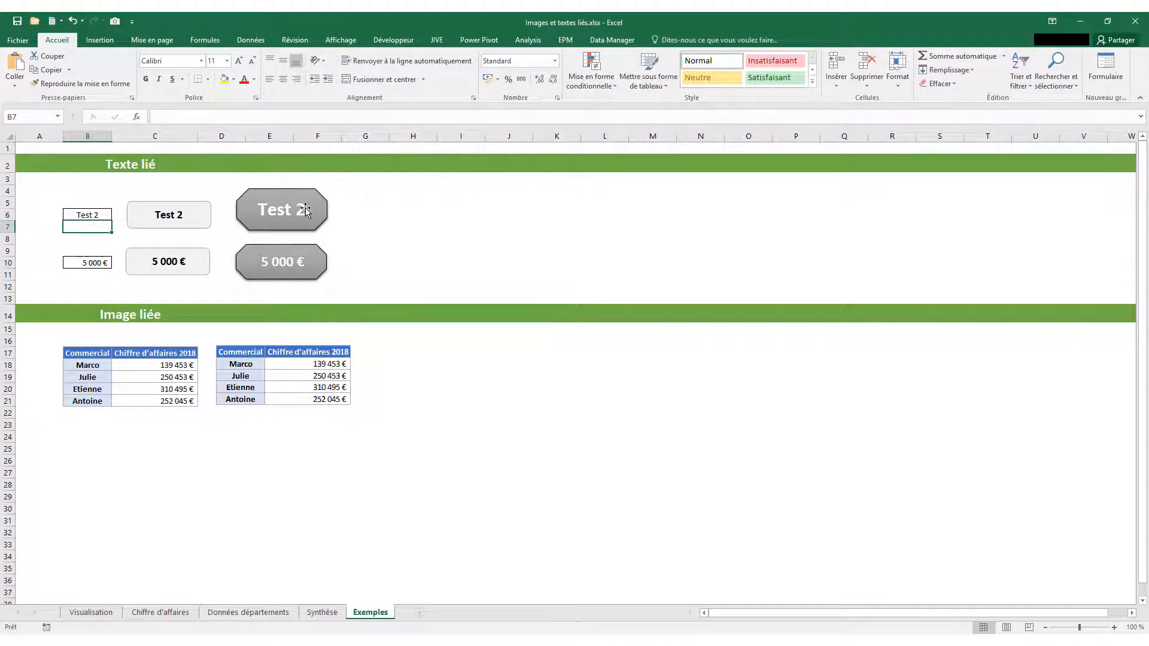
Step: Set the amount in cell B10, which feeds the two lower linked shapes, to 10000
{"action": "left_click", "coordinate": [103, 262]}
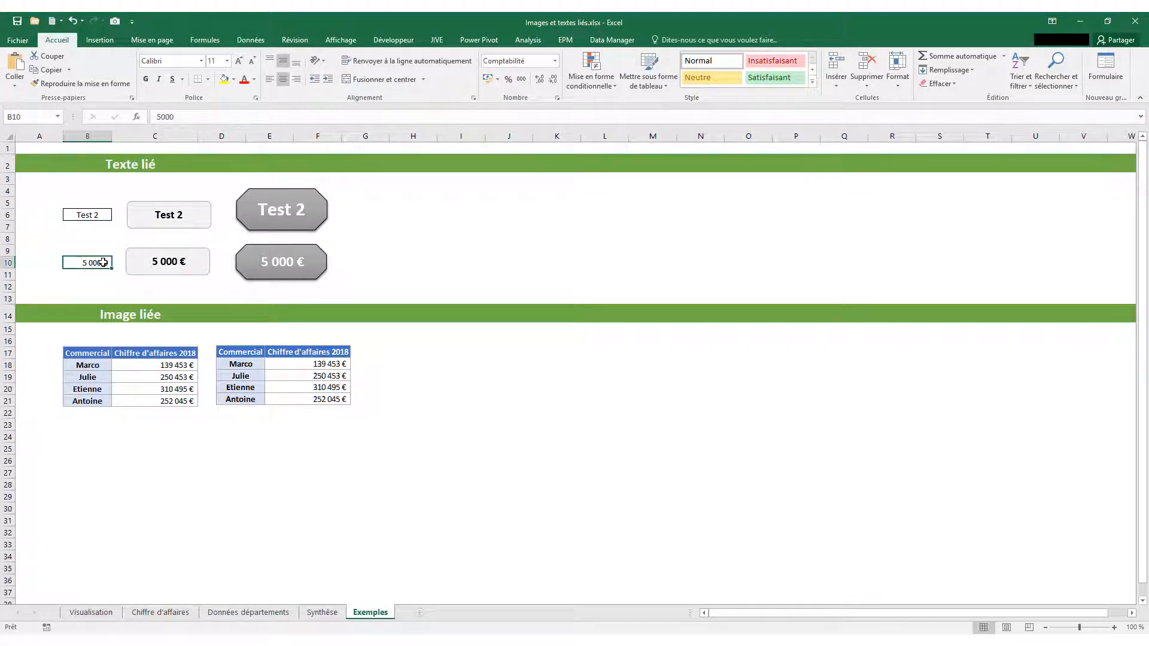
{"action": "type", "text": "10000"}
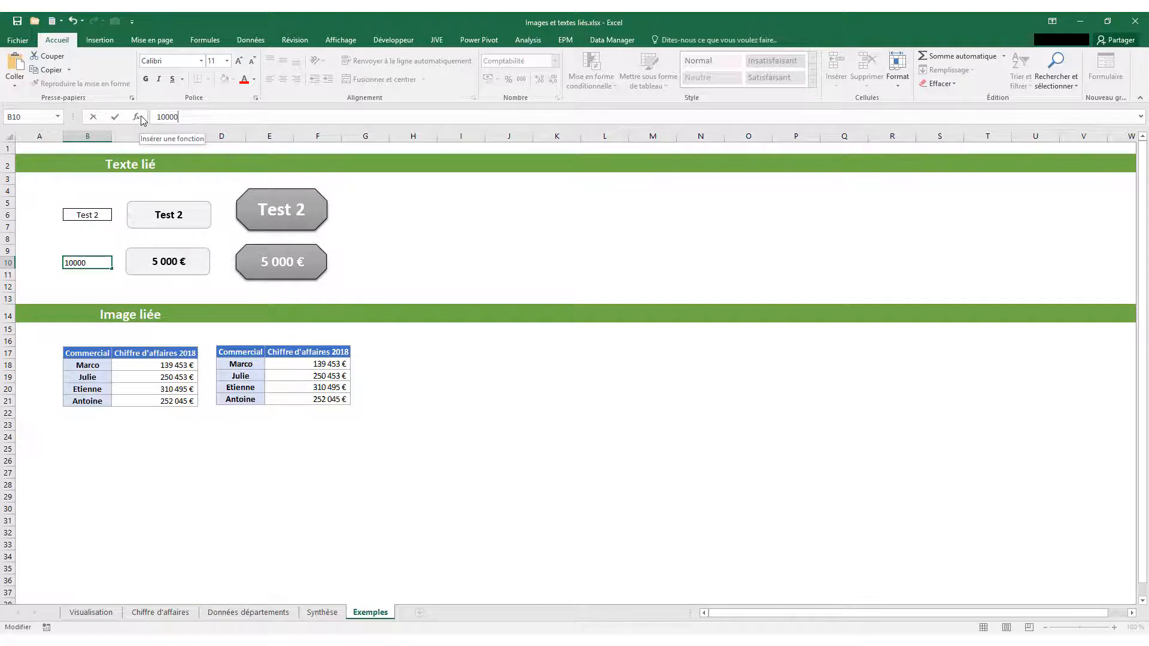
{"action": "key", "text": "Return"}
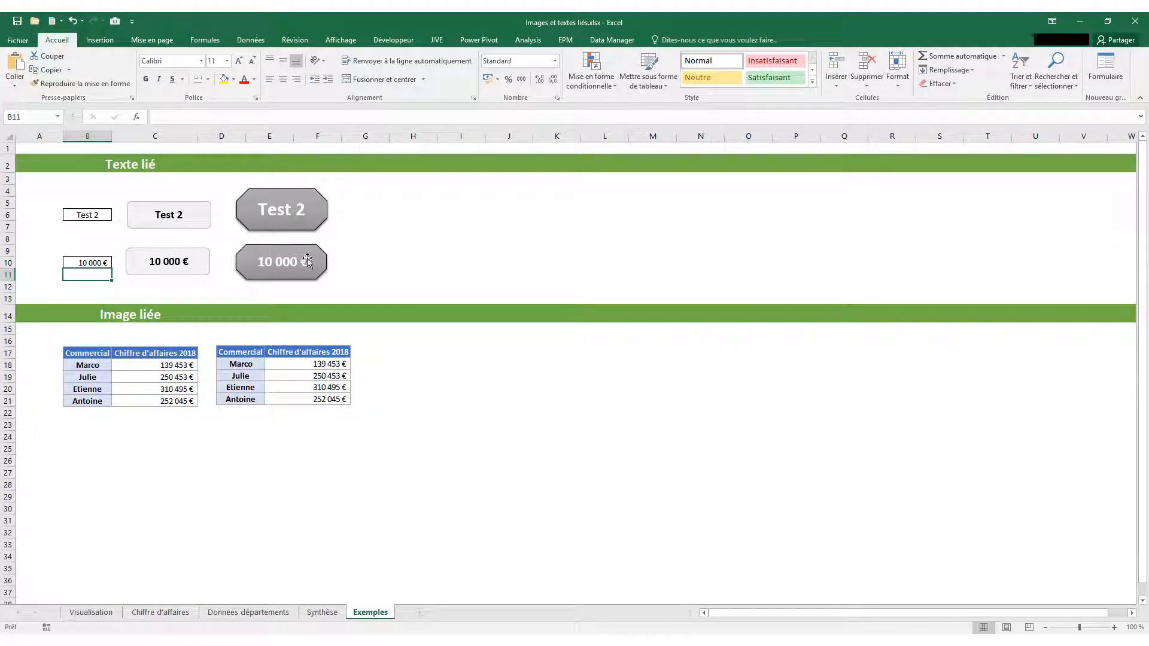
Step: Enter the text Test in cell I6 as the source for a new linked shape
{"action": "left_click", "coordinate": [455, 216]}
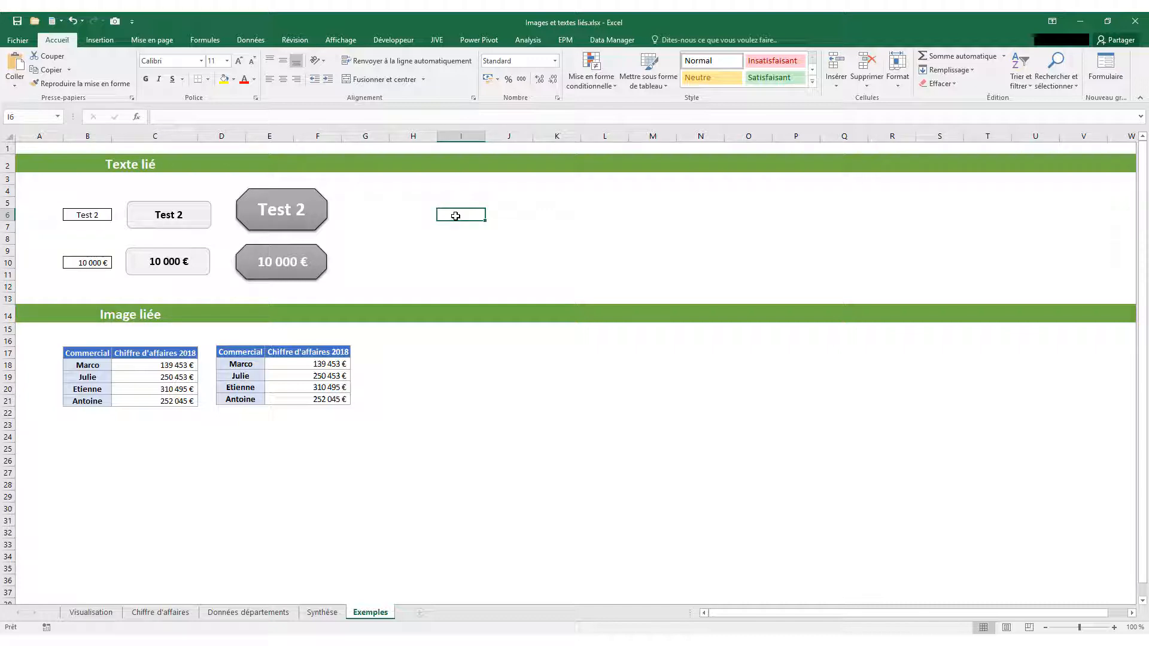
{"action": "type", "text": "Test"}
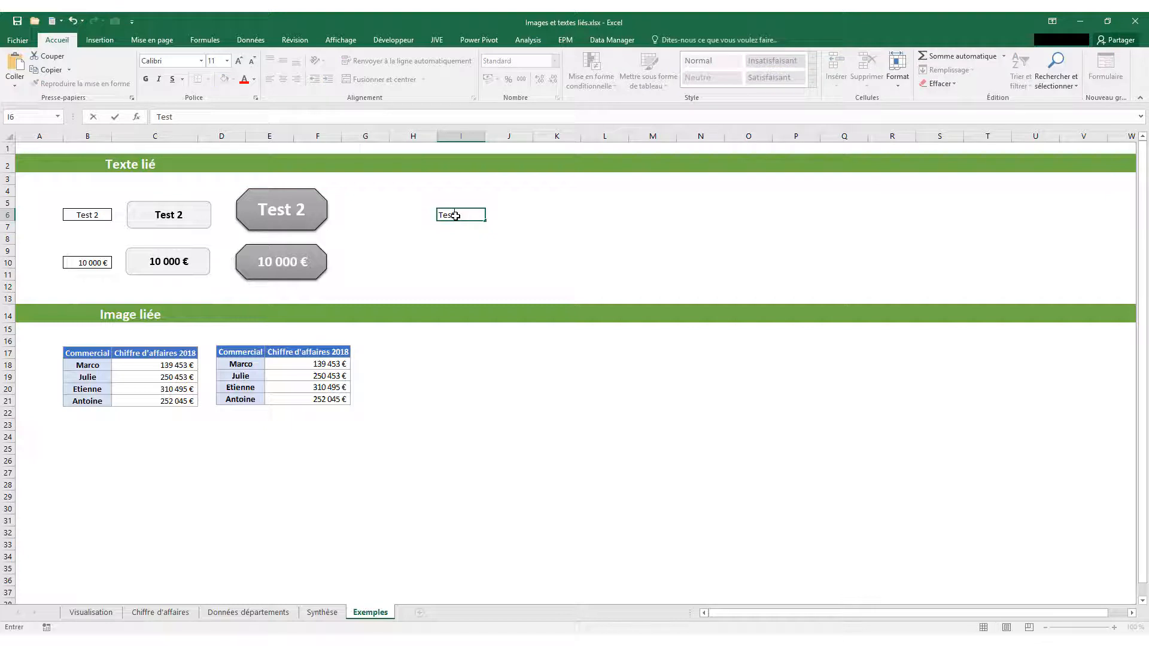
{"action": "key", "text": "Return"}
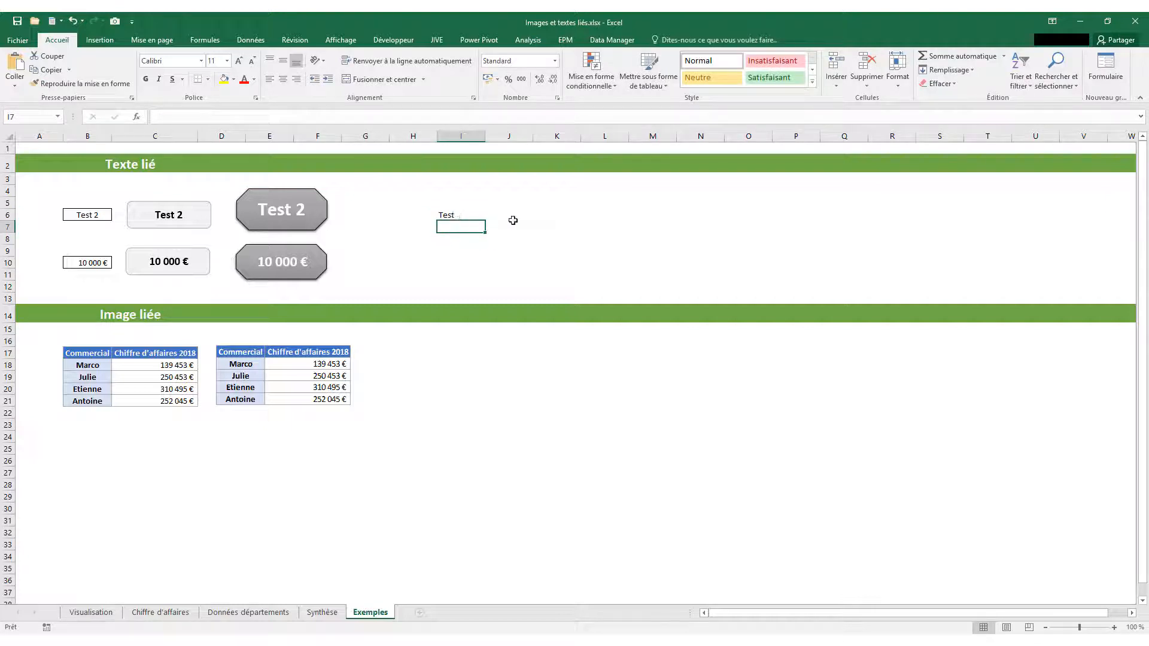
Step: Draw a rounded rectangle about 6 cm wide and 1.9 cm high beside the Test cell I6
{"action": "left_click", "coordinate": [509, 216]}
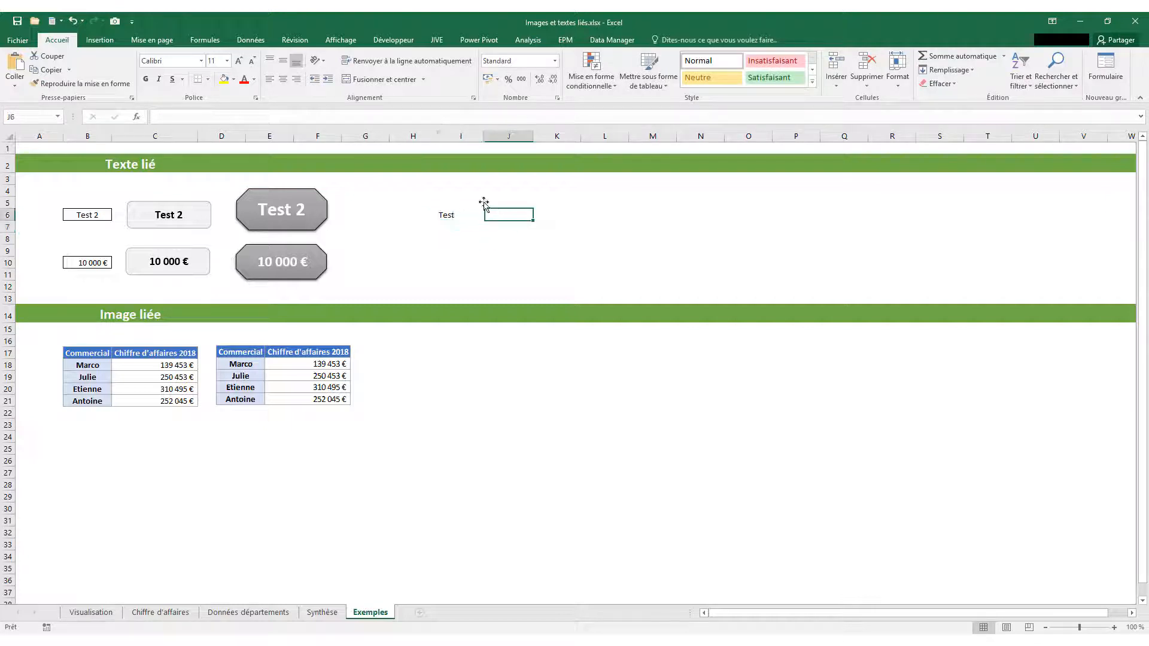
{"action": "left_click", "coordinate": [100, 41]}
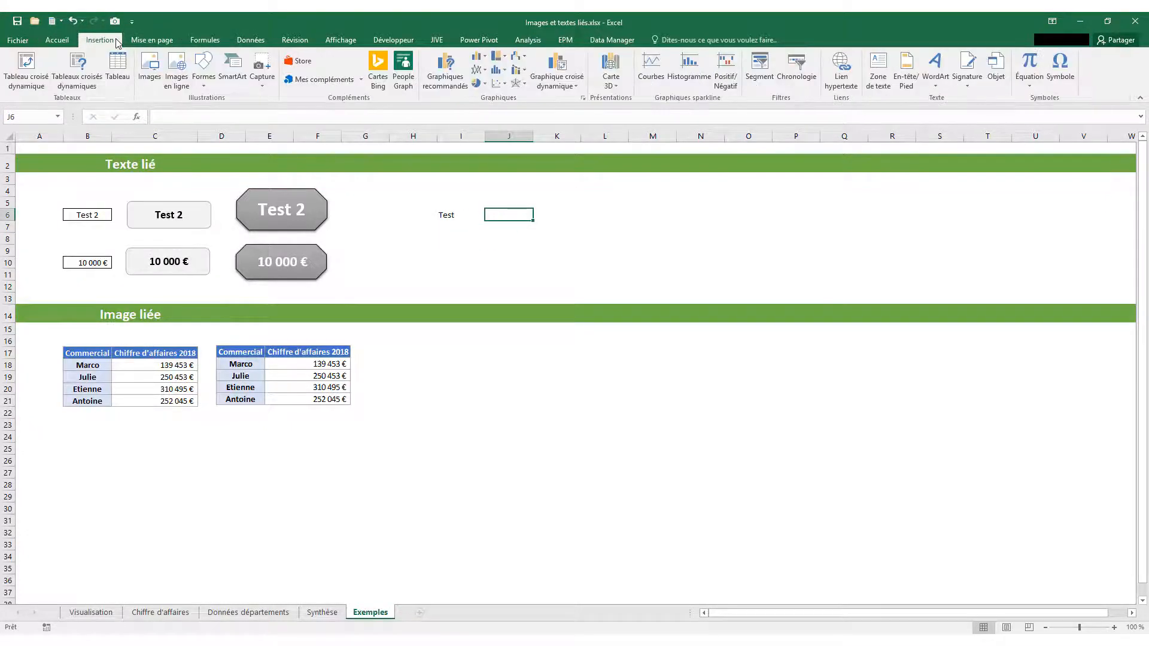
{"action": "left_click", "coordinate": [203, 71]}
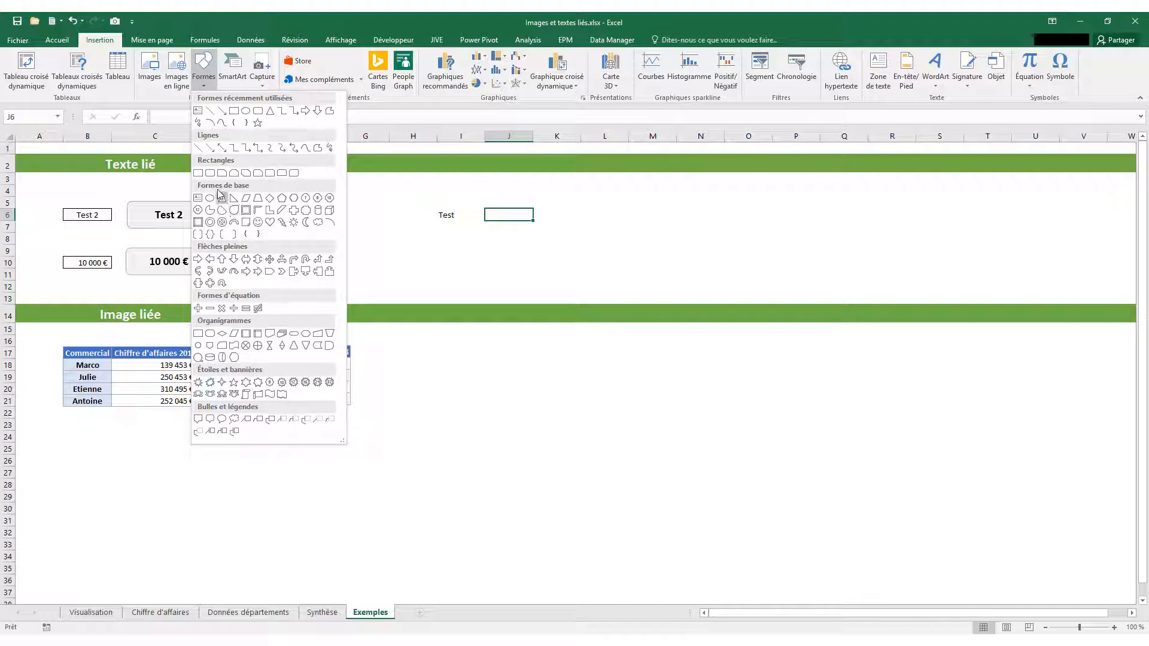
{"action": "left_click", "coordinate": [210, 174]}
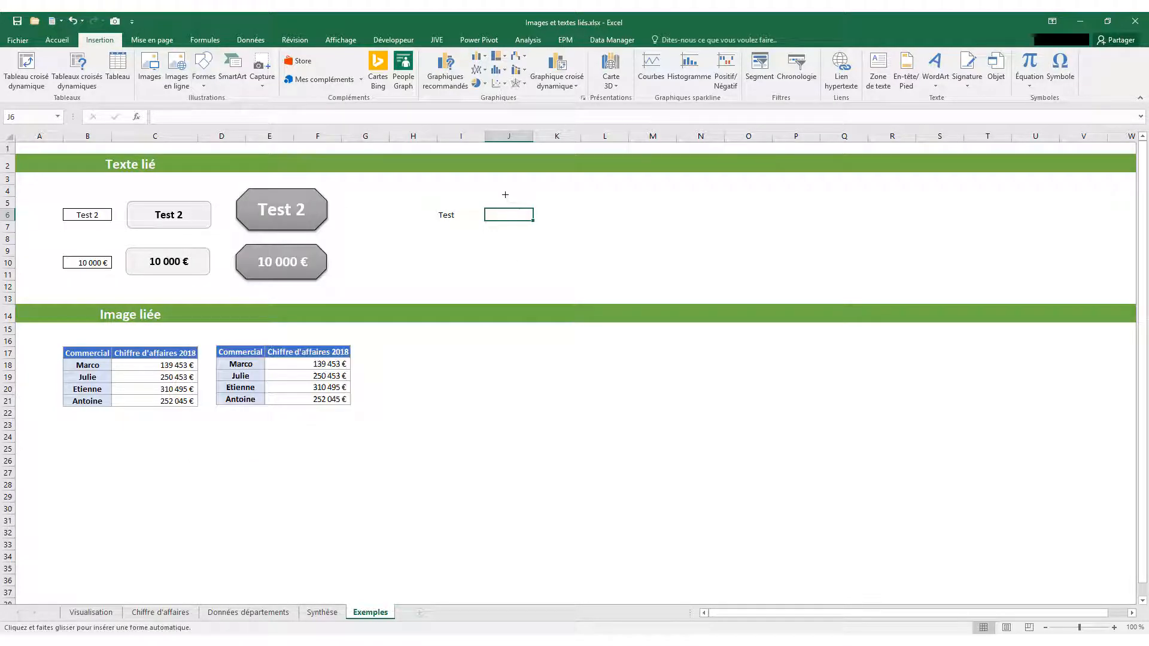
{"action": "left_click_drag", "start_coordinate": [505, 194], "coordinate": [634, 231]}
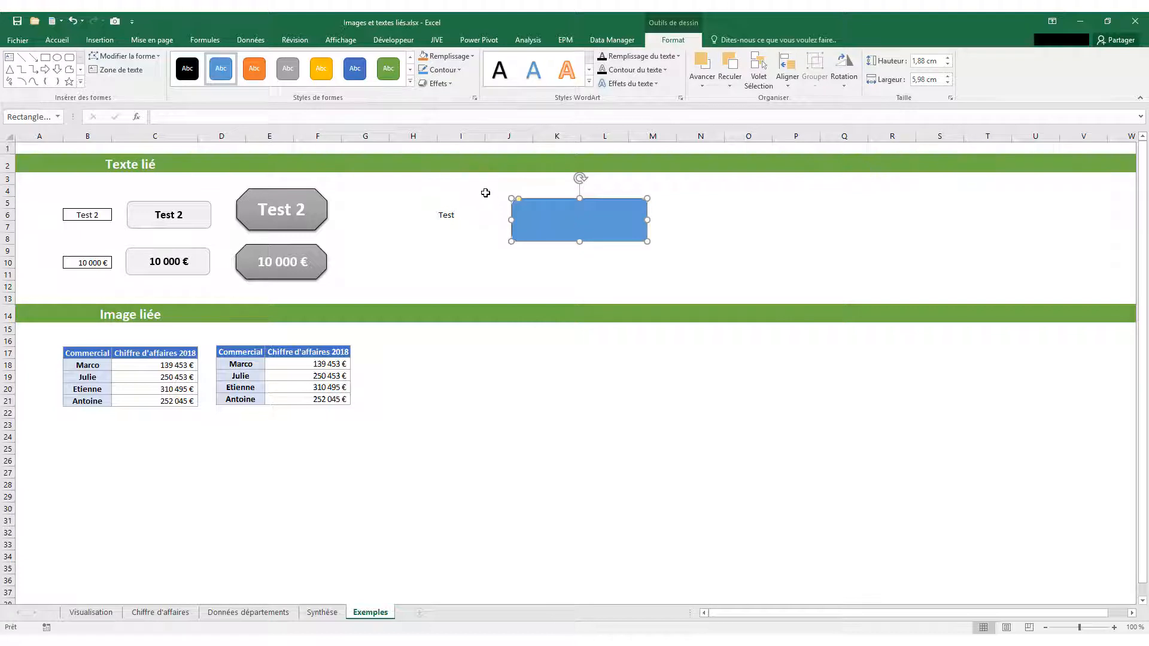
Step: Link the rounded rectangle's text to cell I6 with the formula =$I$6
{"action": "left_click", "coordinate": [350, 117]}
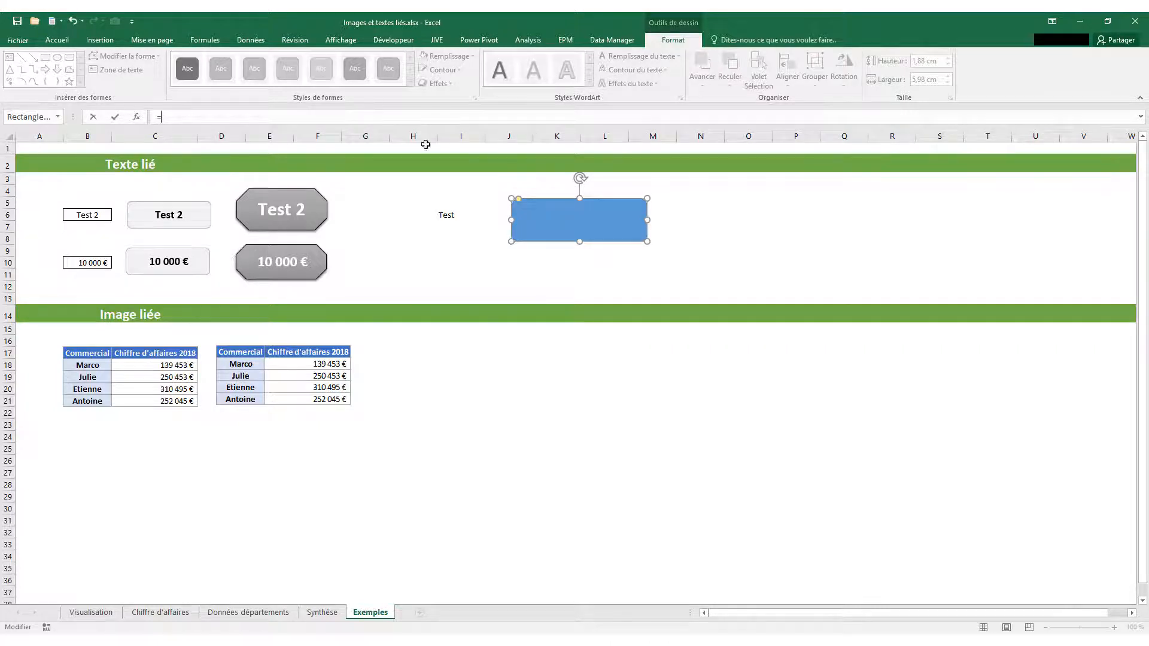
{"action": "left_click", "coordinate": [452, 216]}
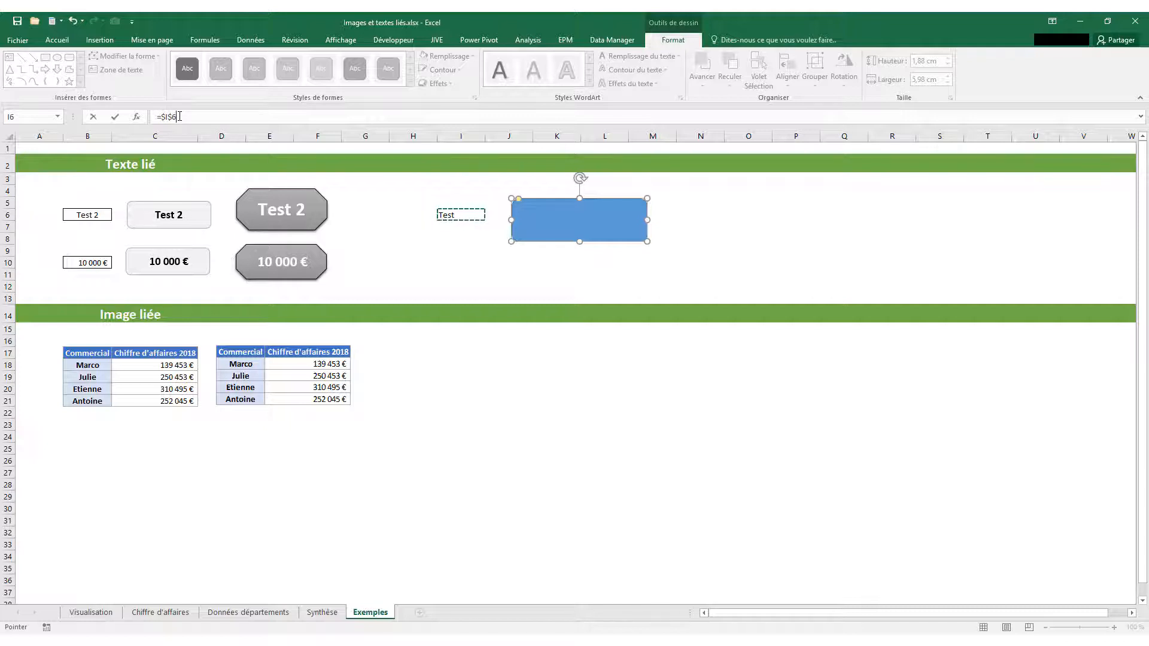
{"action": "key", "text": "Return"}
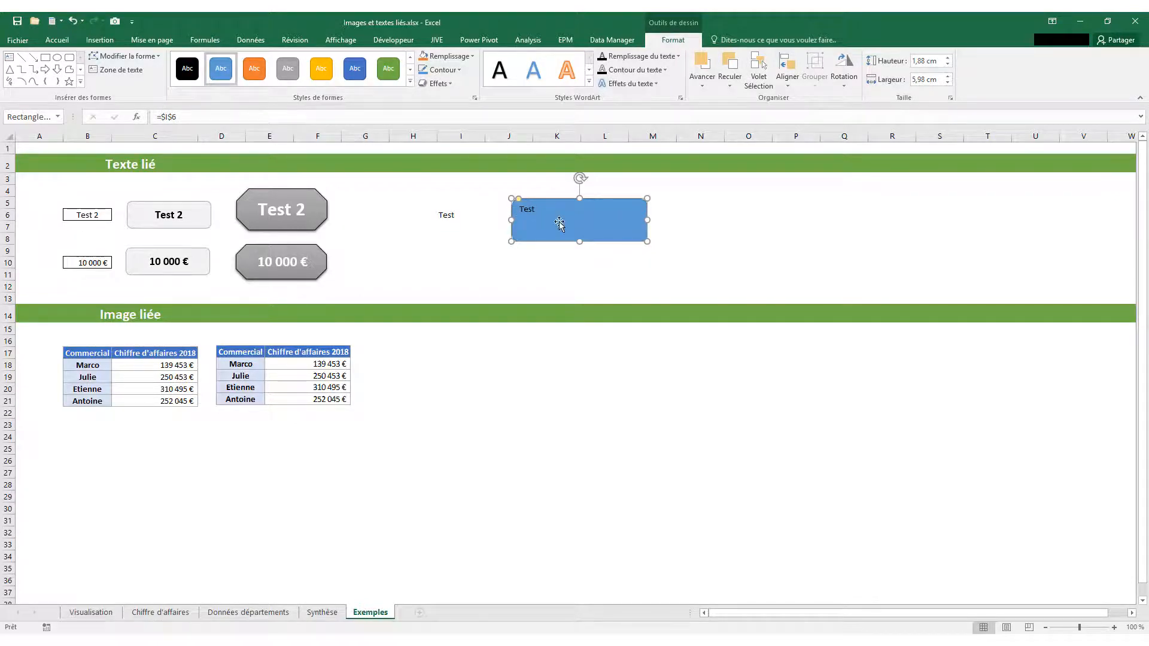
Step: Shift the linked rounded rectangle slightly down and center its text horizontally and vertically
{"action": "left_click_drag", "start_coordinate": [559, 223], "coordinate": [543, 235]}
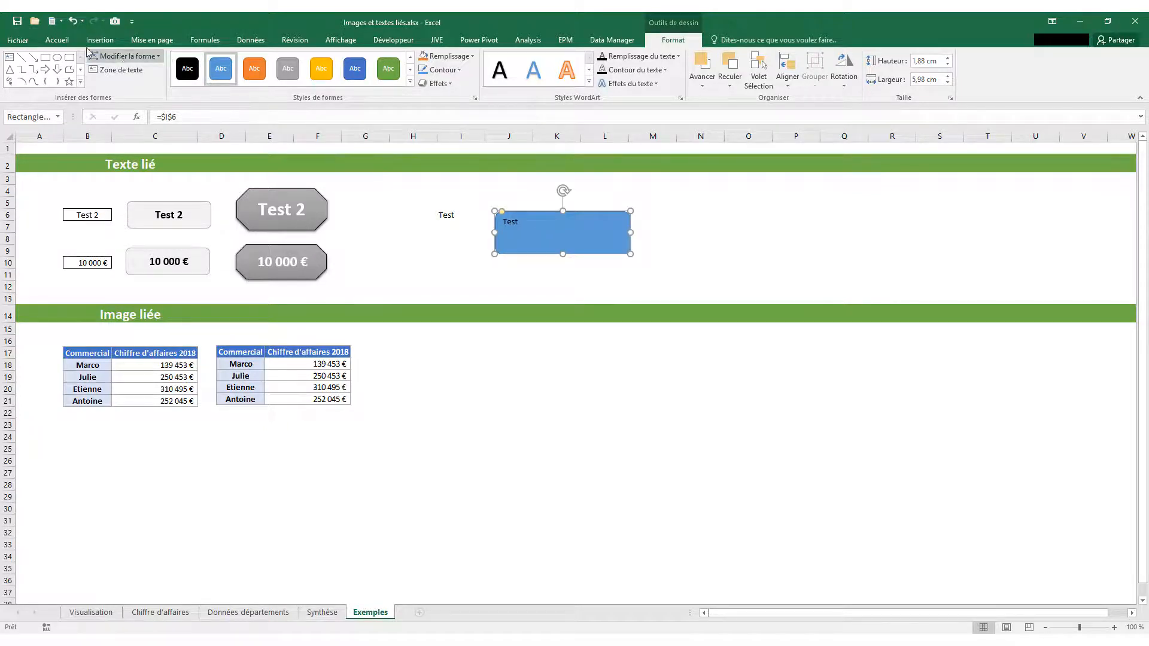
{"action": "left_click", "coordinate": [58, 41]}
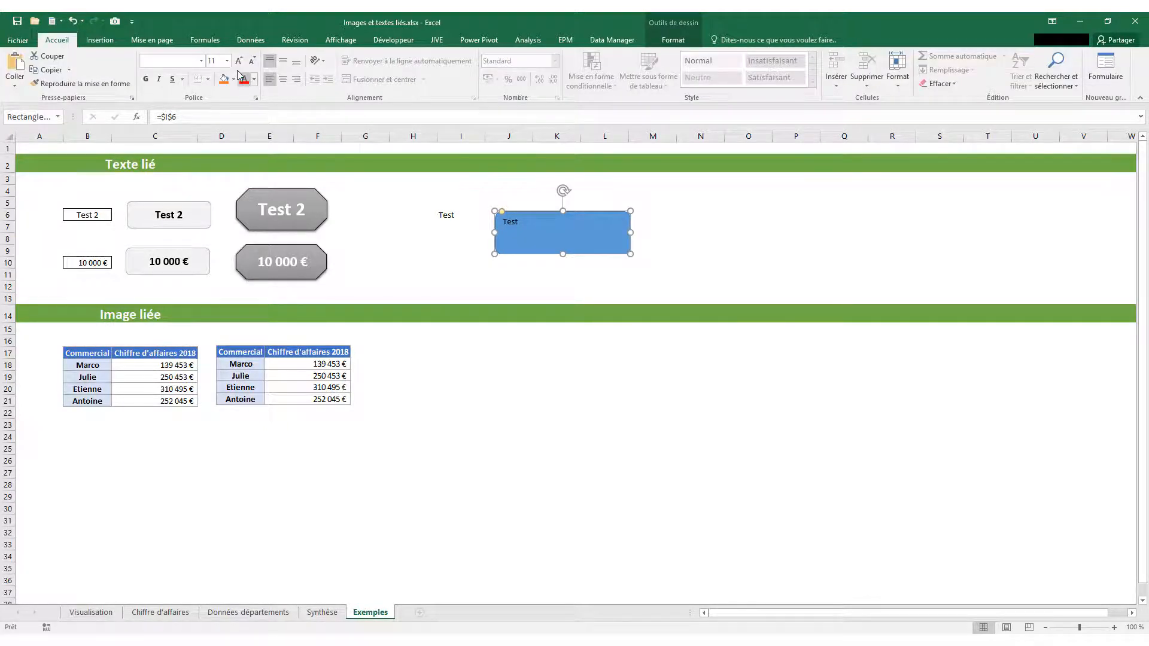
{"action": "left_click", "coordinate": [238, 60]}
{"action": "left_click", "coordinate": [296, 61]}
{"action": "left_click", "coordinate": [283, 79]}
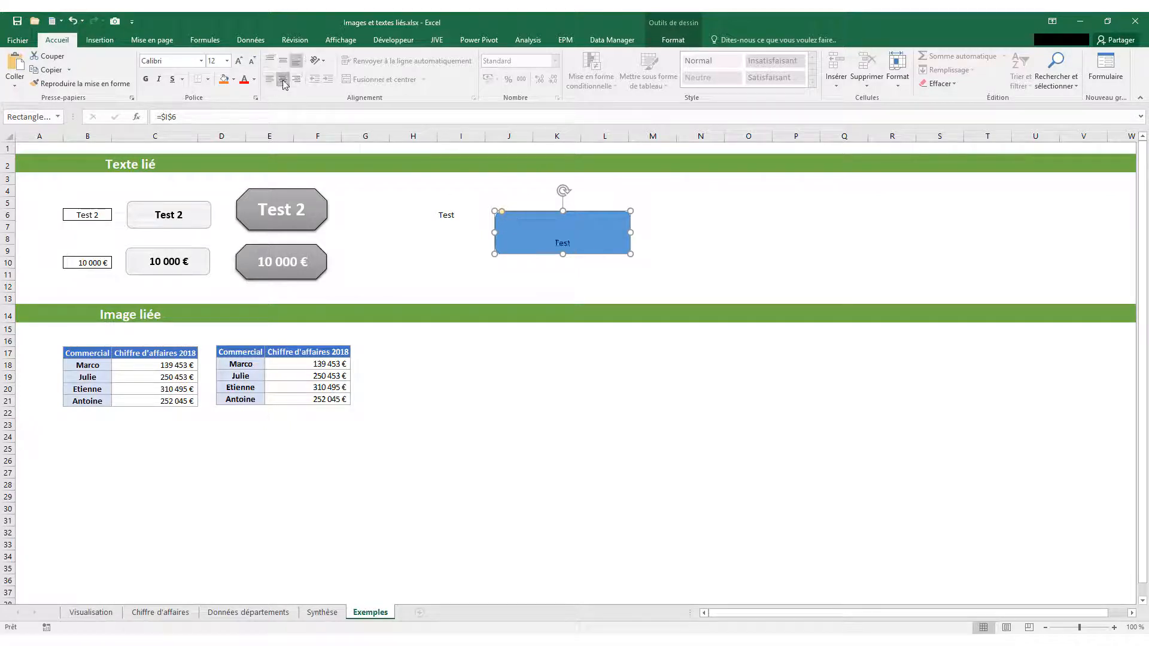
{"action": "left_click", "coordinate": [283, 61]}
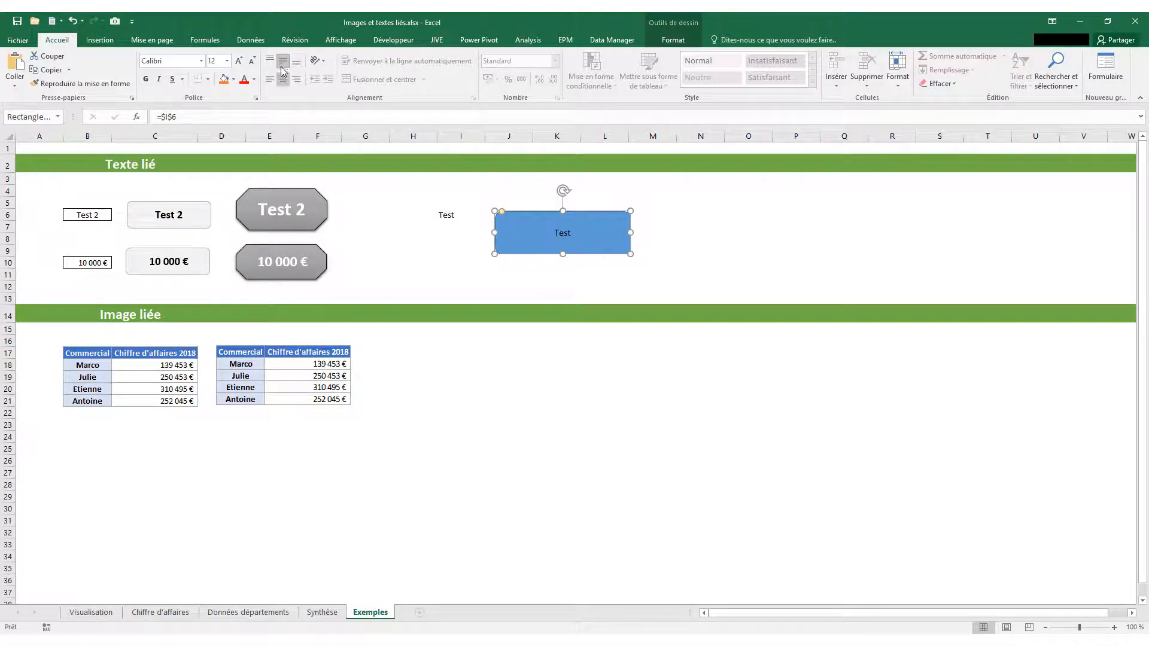
Step: Fill the rounded rectangle with light green and make its linked text bold at font size 20
{"action": "left_click", "coordinate": [233, 80]}
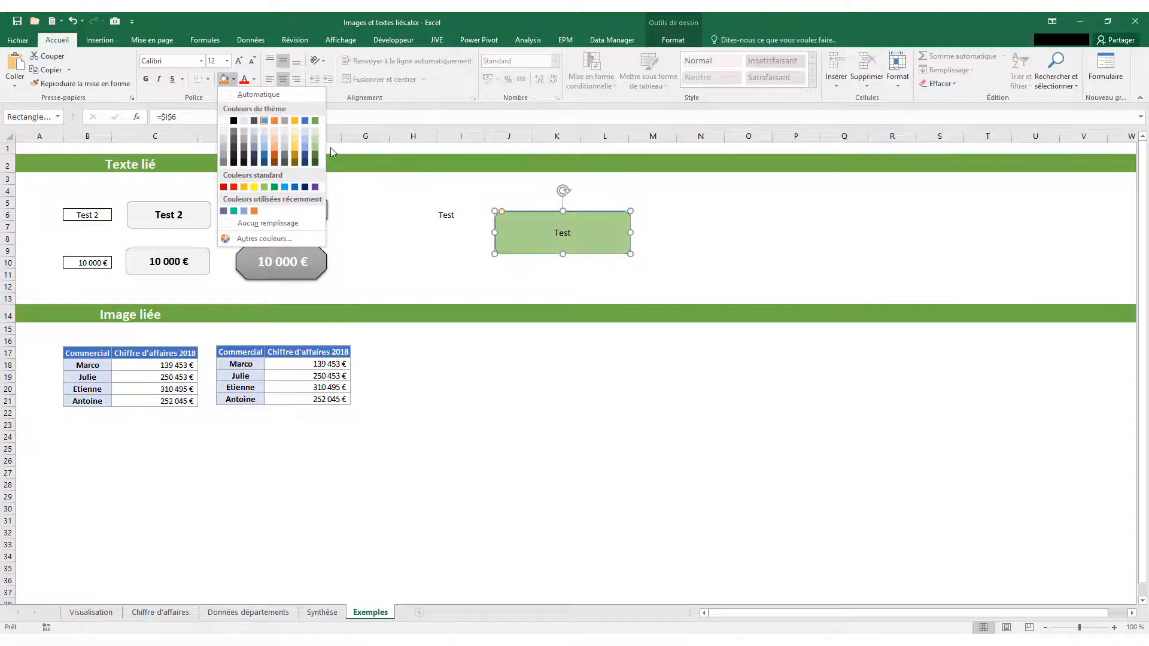
{"action": "left_click", "coordinate": [317, 146]}
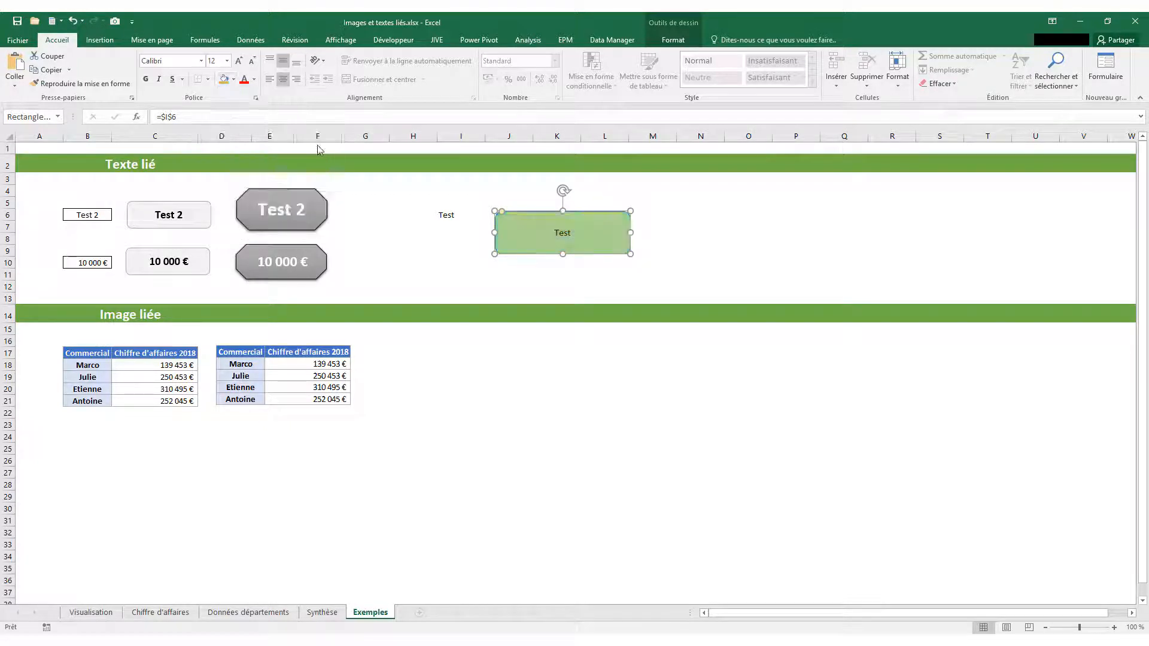
{"action": "left_click", "coordinate": [238, 62]}
{"action": "left_click", "coordinate": [238, 61]}
{"action": "left_click", "coordinate": [238, 61]}
{"action": "left_click", "coordinate": [238, 61]}
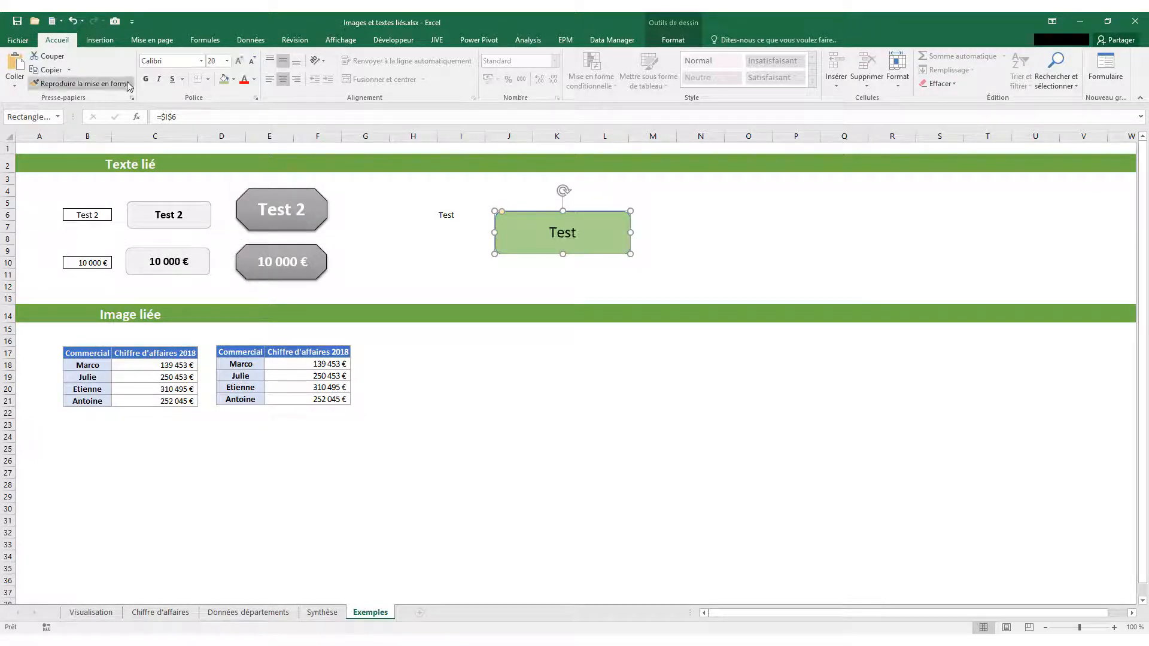
{"action": "left_click", "coordinate": [145, 79]}
{"action": "left_click", "coordinate": [607, 282]}
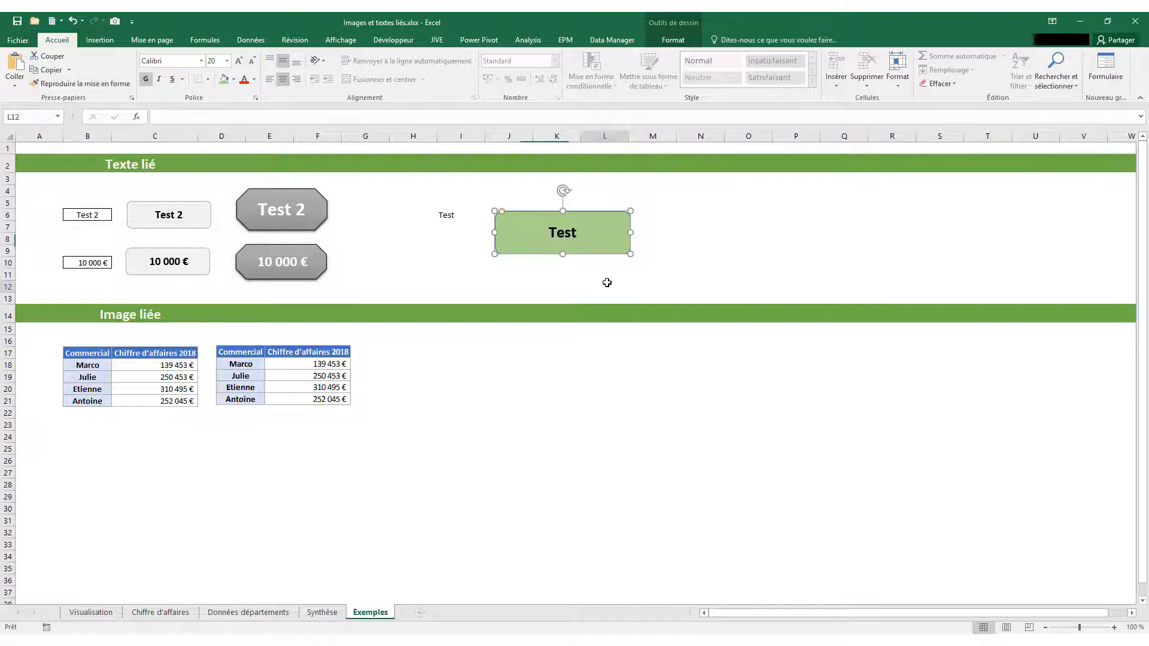
Step: Move the green rounded rectangle away from its source cell, over columns M to O
{"action": "left_click", "coordinate": [587, 234]}
{"action": "mouse_move", "coordinate": [586, 234]}
{"action": "left_mouse_down"}
{"action": "mouse_move", "coordinate": [716, 228]}
{"action": "mouse_move", "coordinate": [711, 256]}
{"action": "left_mouse_up"}
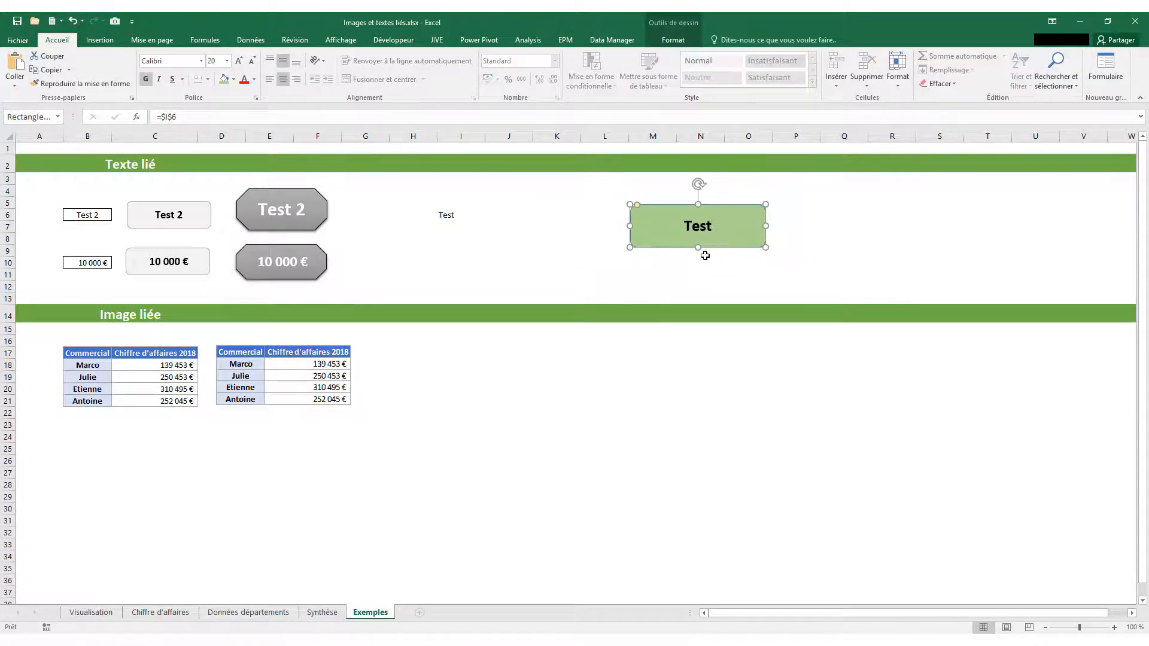
{"action": "left_click", "coordinate": [449, 216]}
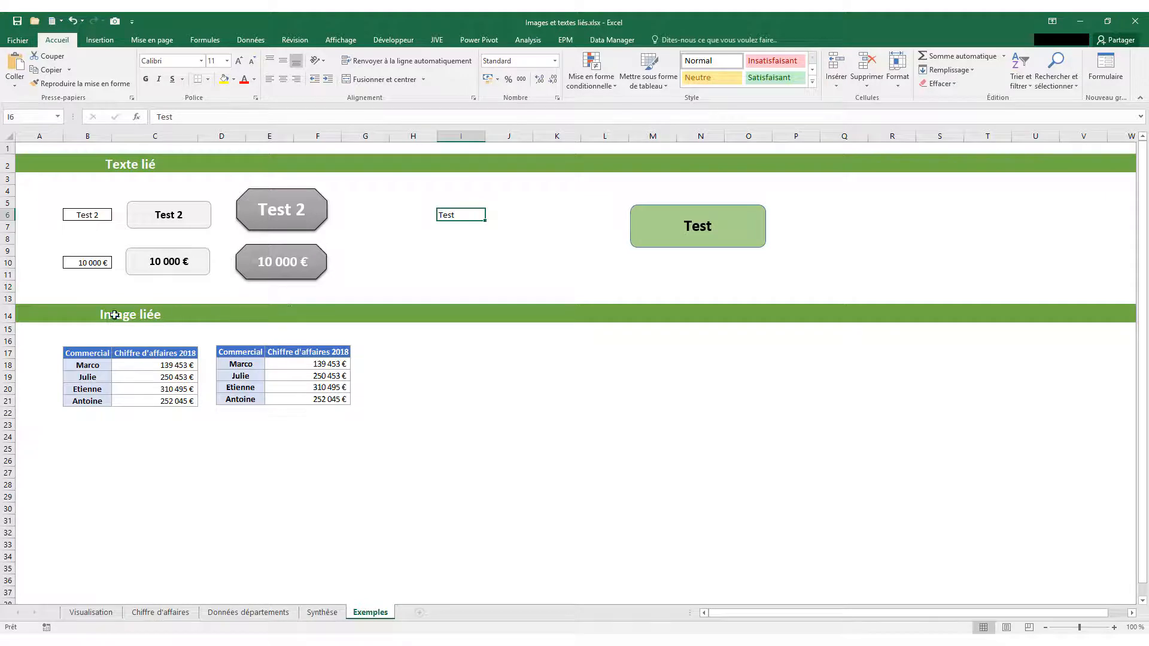
Step: Delete the existing linked image beside the sales table in the Image liée section
{"action": "left_click", "coordinate": [74, 314]}
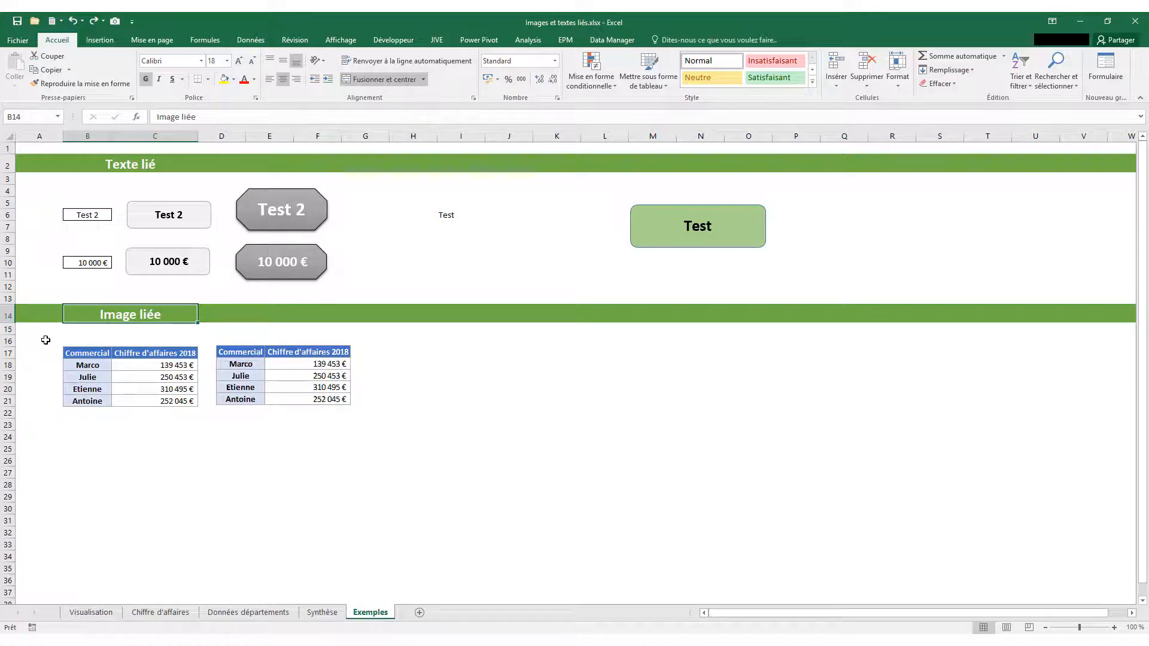
{"action": "left_click_drag", "start_coordinate": [45, 340], "coordinate": [191, 426]}
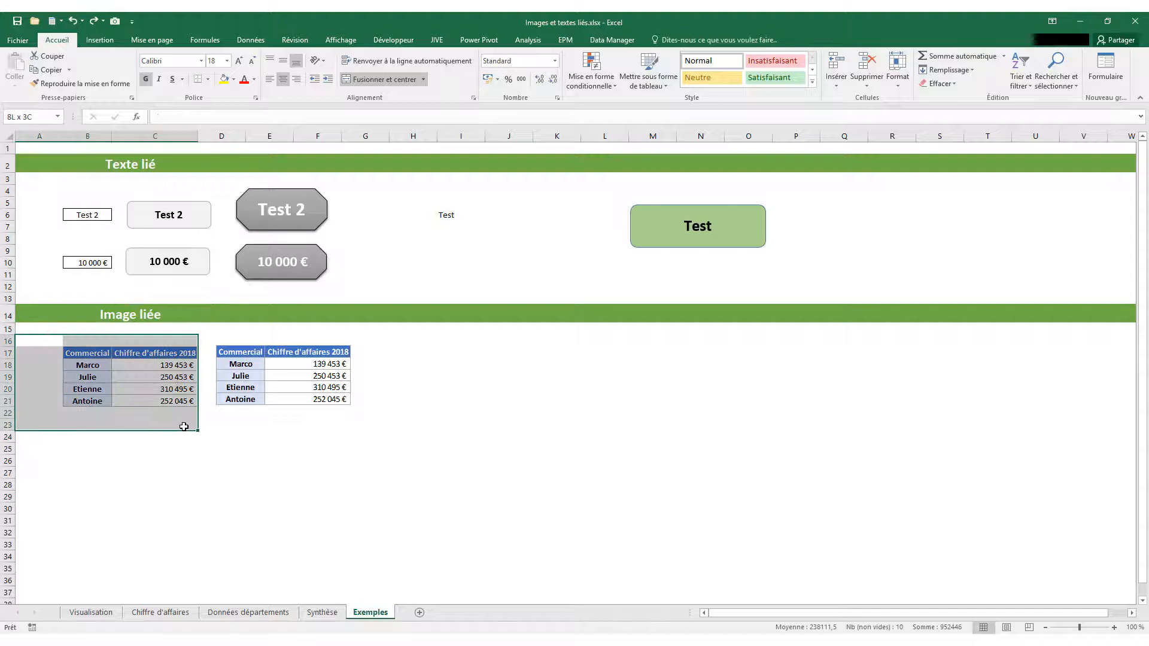
{"action": "left_click", "coordinate": [227, 413]}
{"action": "left_click", "coordinate": [258, 393]}
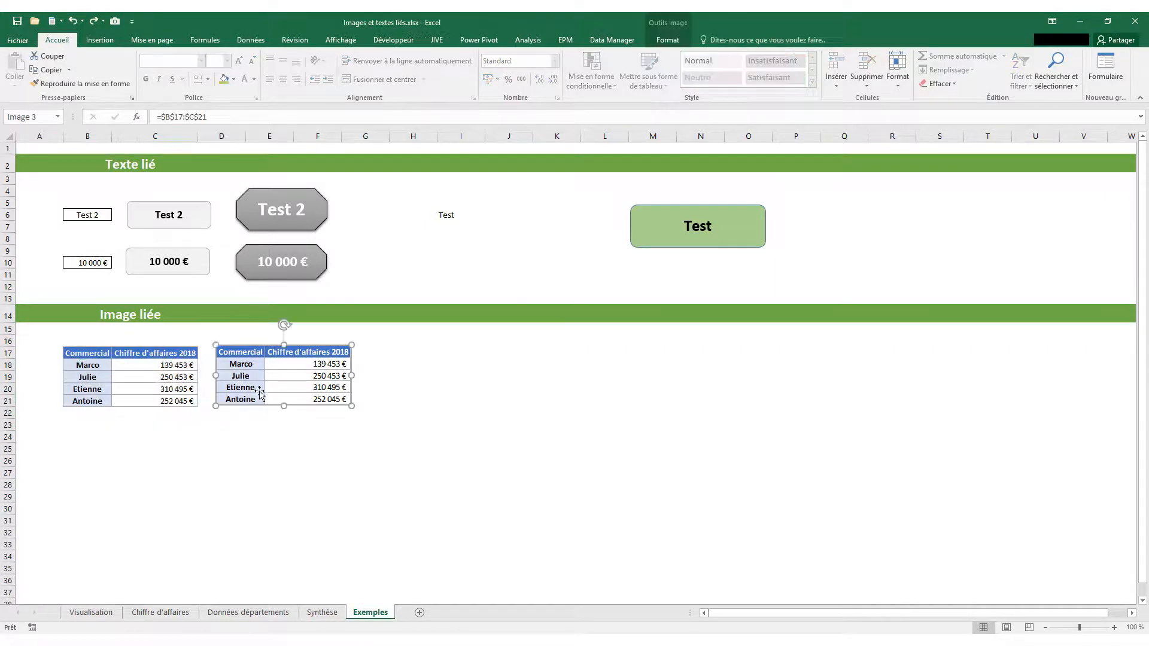
{"action": "key", "text": "Delete"}
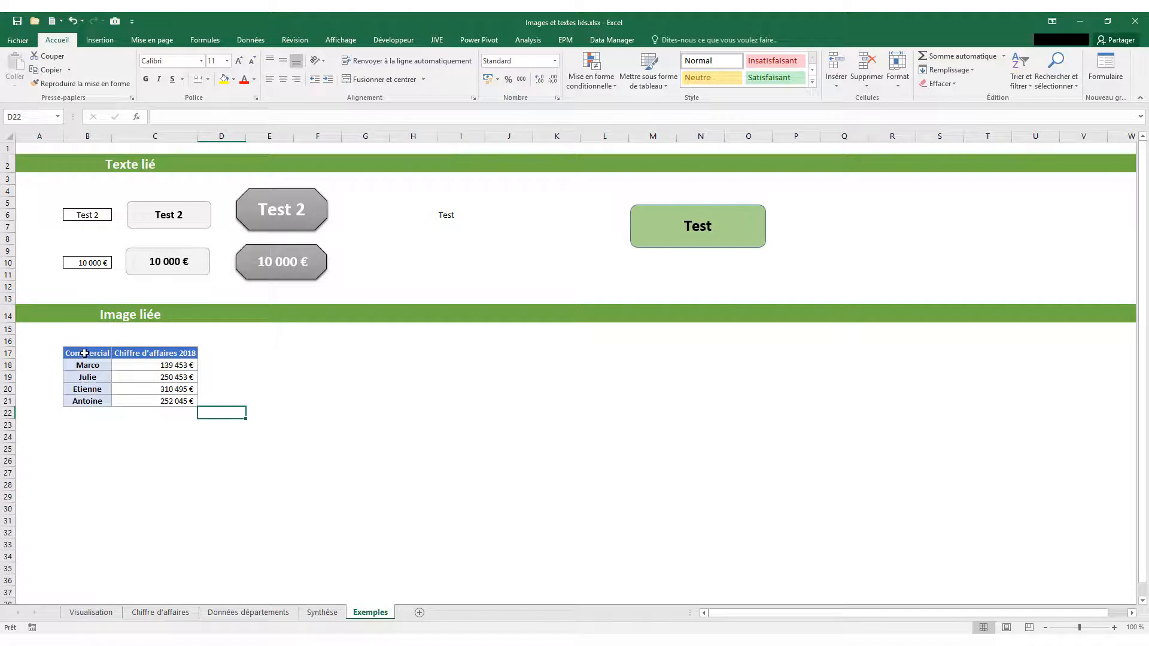
Step: Copy the sales table B17:C21 and paste it as a linked picture
{"action": "left_click_drag", "start_coordinate": [85, 352], "coordinate": [159, 400]}
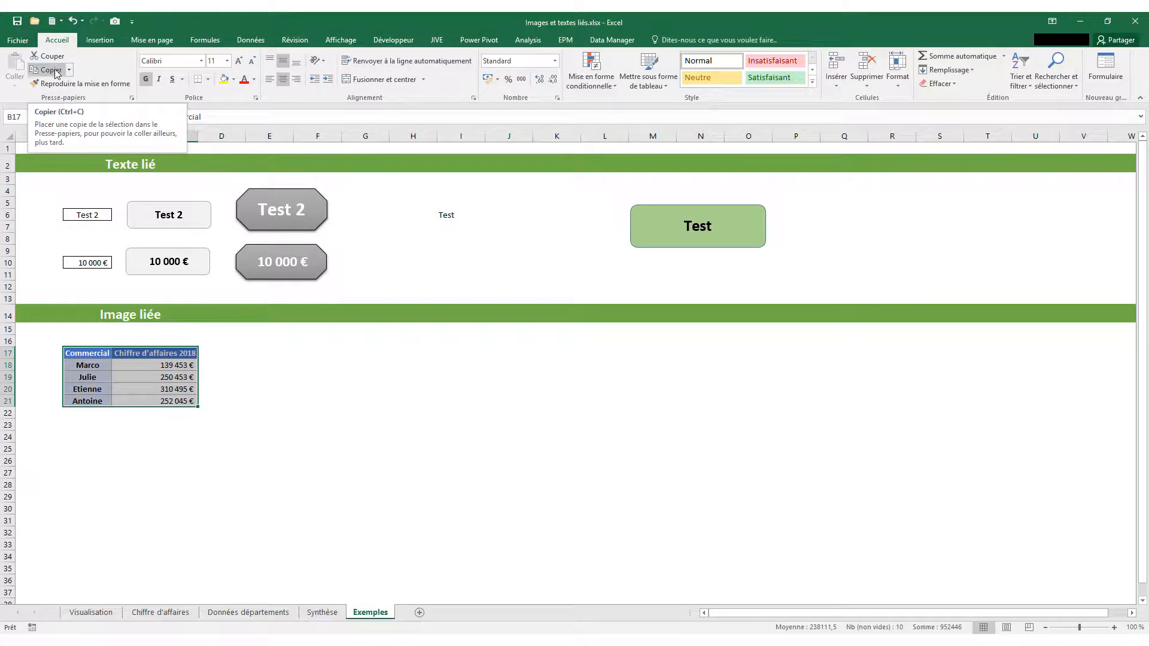
{"action": "key", "text": "ctrl+c"}
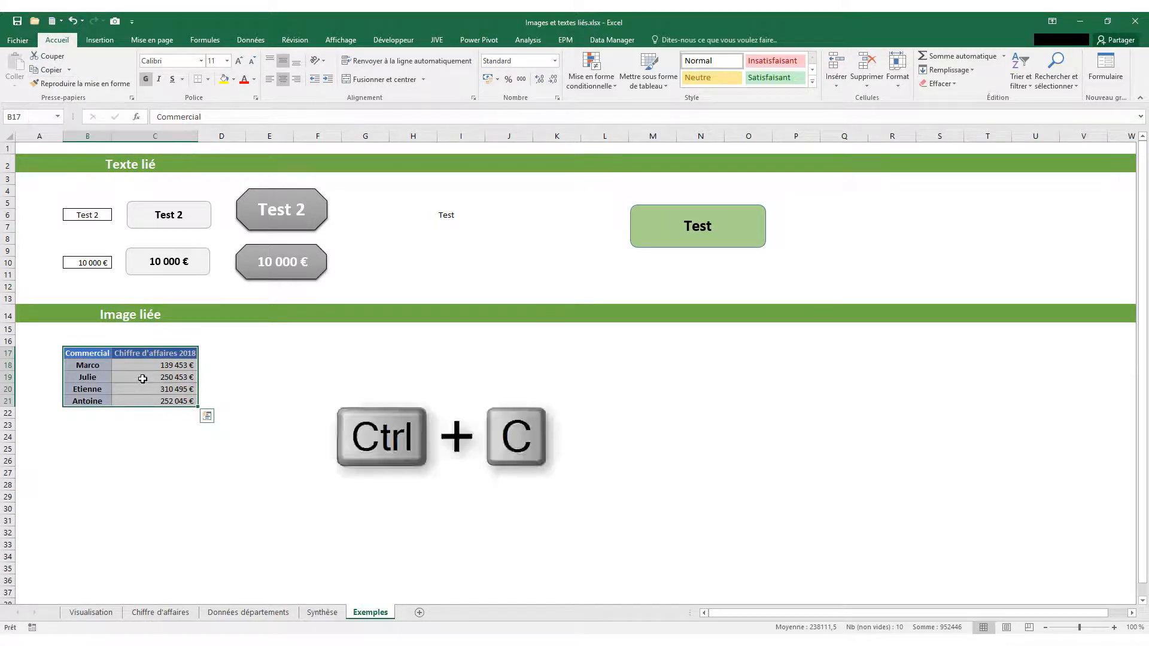
{"action": "right_click", "coordinate": [142, 379]}
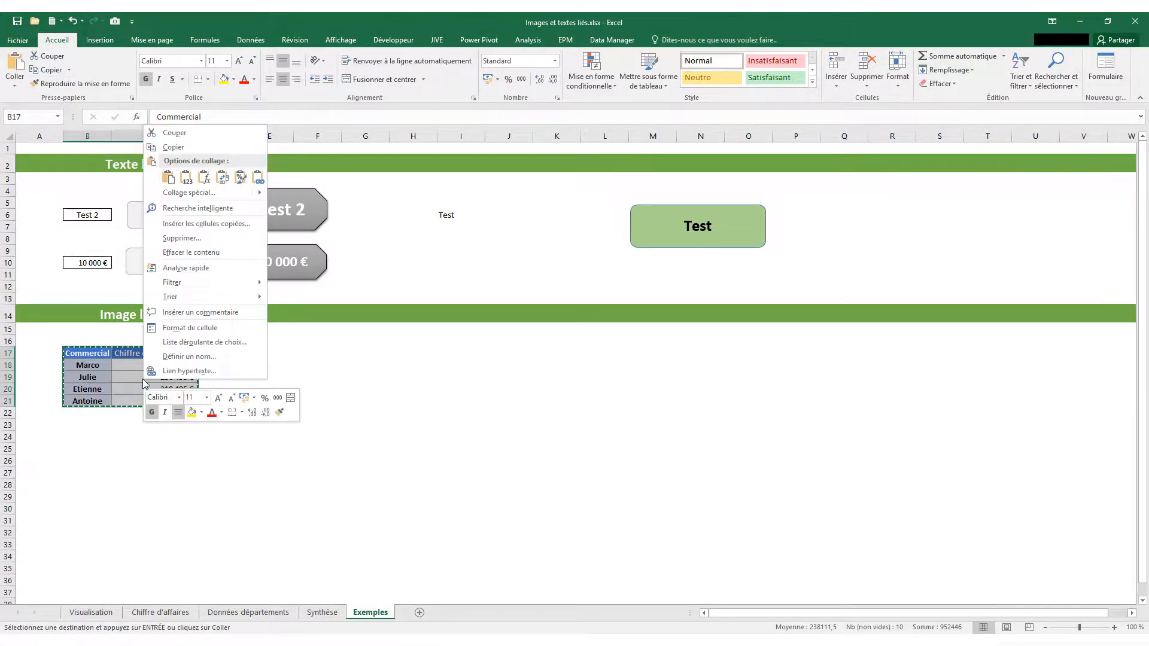
{"action": "left_click", "coordinate": [221, 145]}
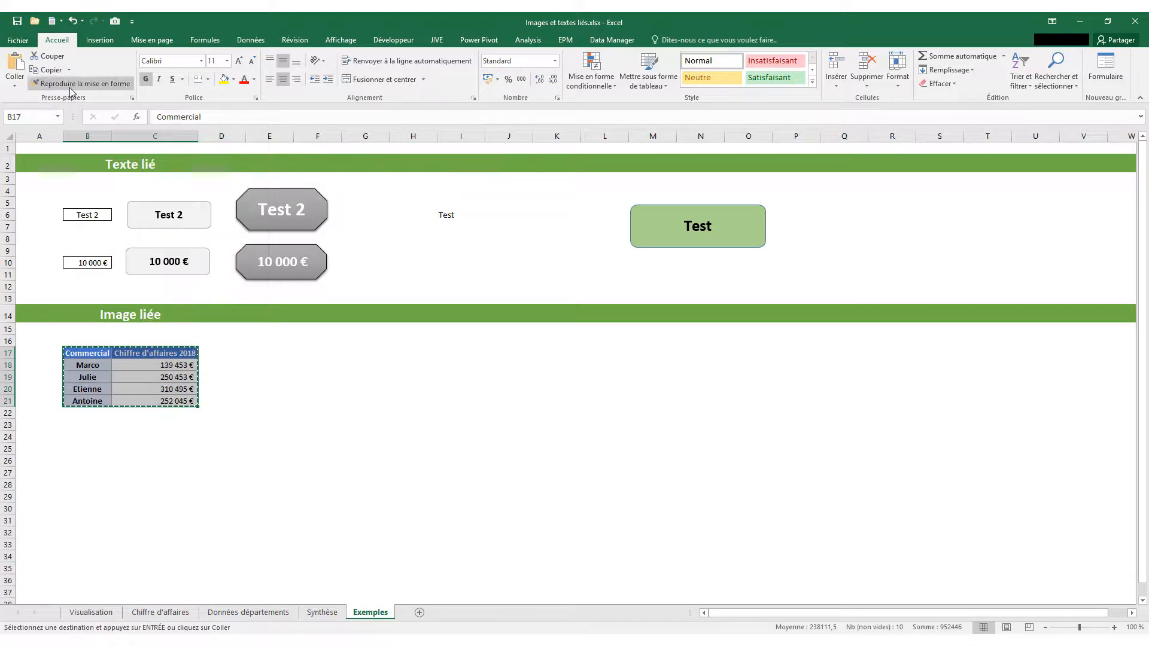
{"action": "left_click", "coordinate": [23, 87]}
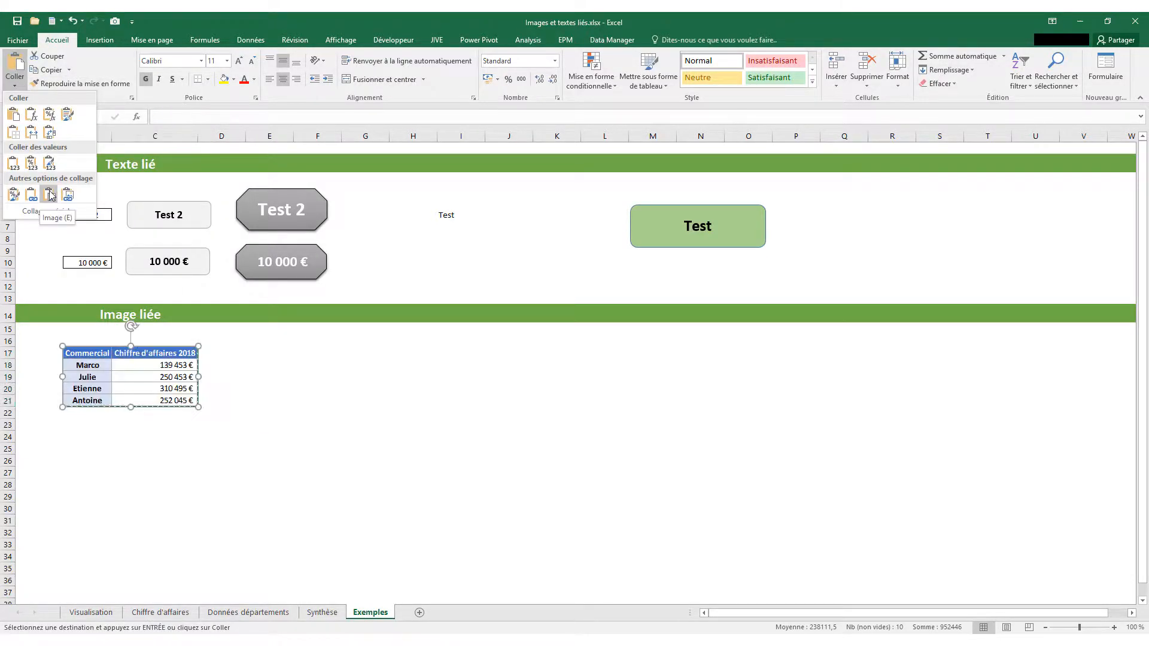
{"action": "left_click", "coordinate": [69, 194]}
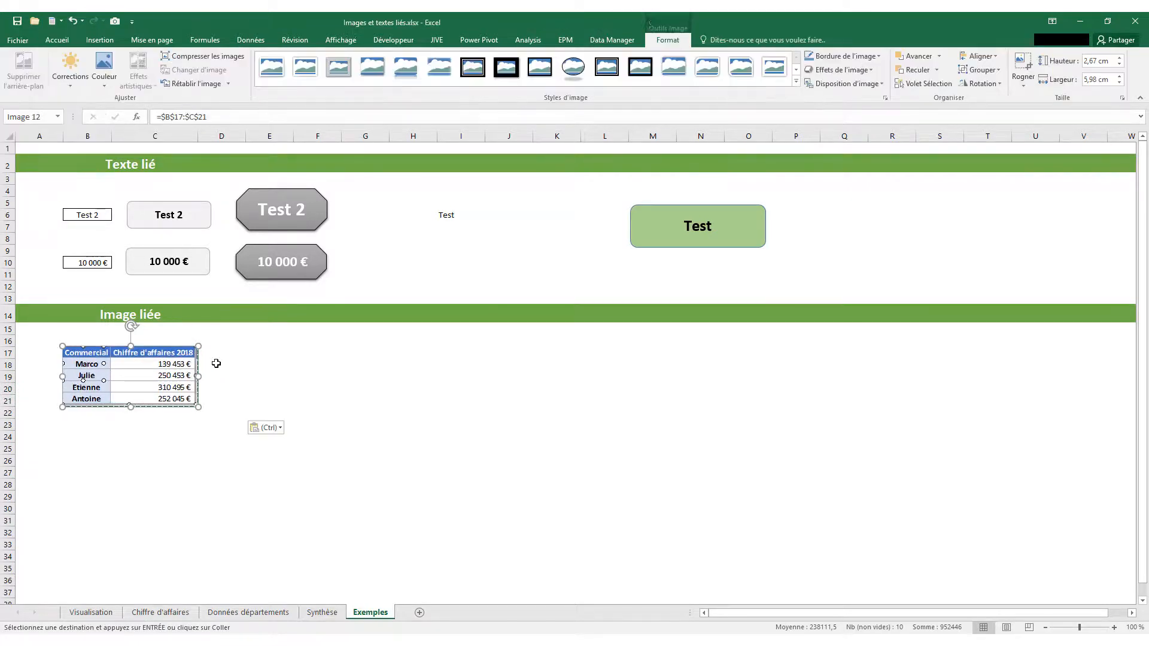
Step: Place the pasted linked picture beside the source table, over columns D to G, and end copy mode
{"action": "left_click_drag", "start_coordinate": [159, 366], "coordinate": [328, 366]}
{"action": "left_click", "coordinate": [428, 380]}
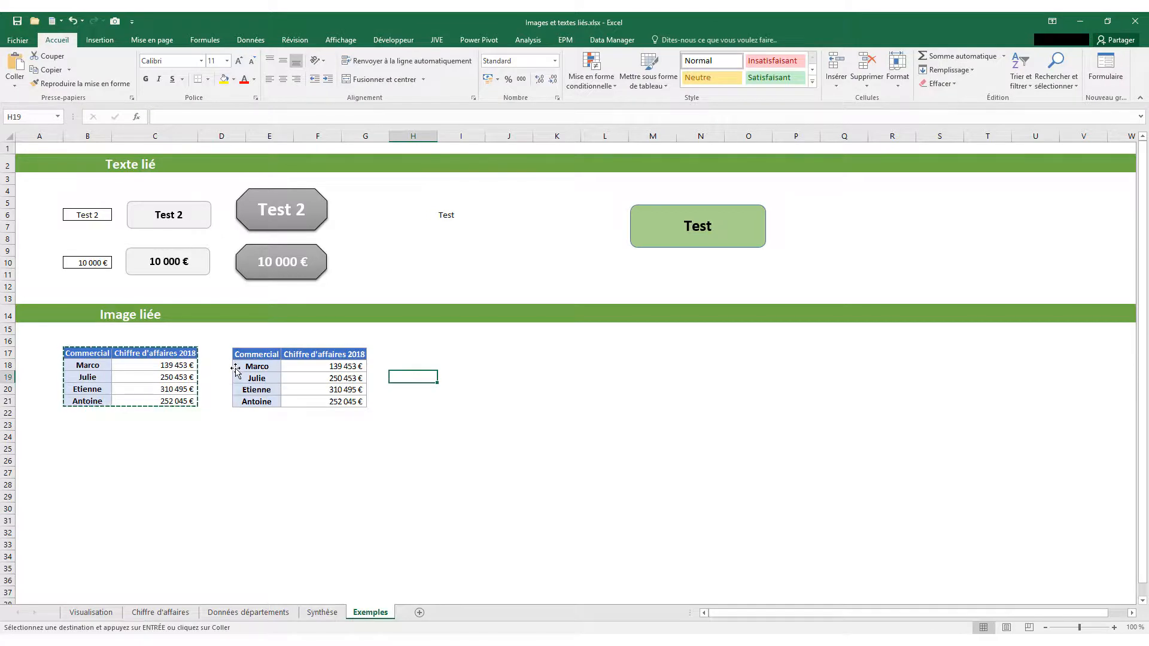
{"action": "key", "text": "Escape"}
Step: Set the 2018 revenue in cell C19, which feeds the linked picture, to 199000
{"action": "left_click", "coordinate": [154, 378]}
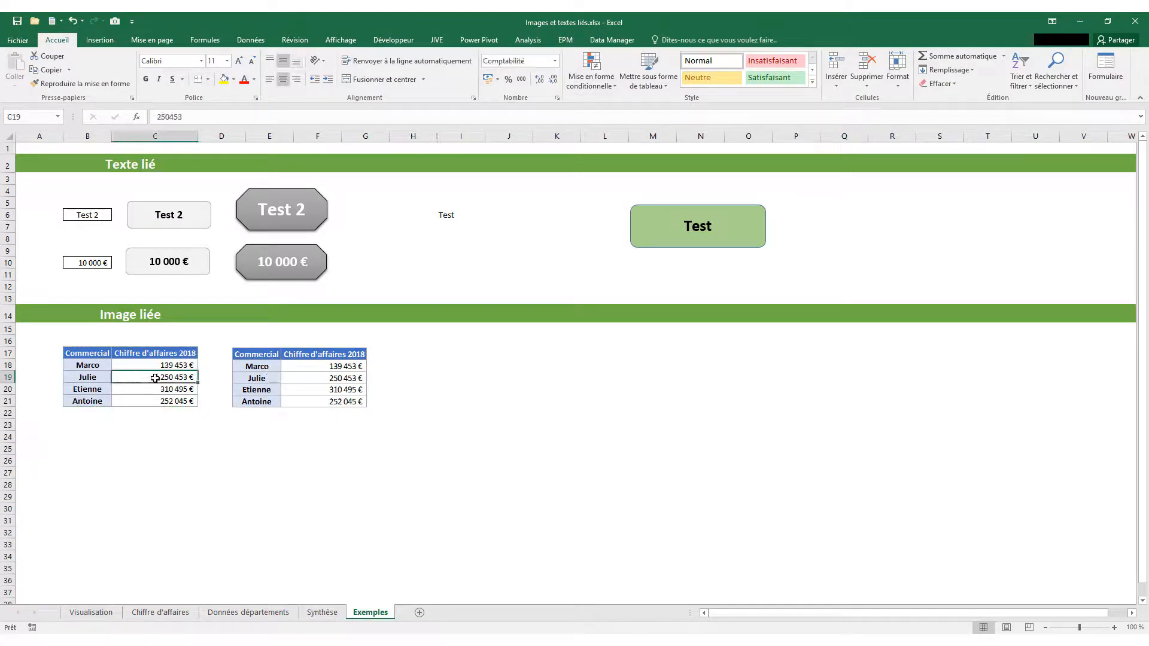
{"action": "type", "text": "199"}
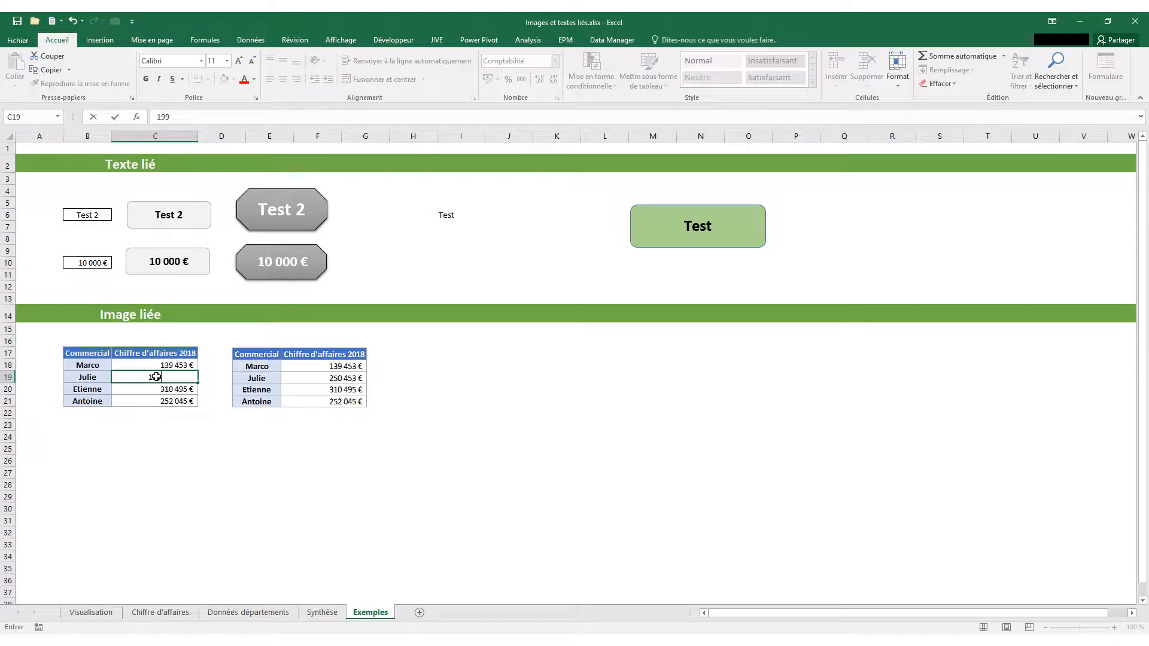
{"action": "type", "text": "000"}
{"action": "key", "text": "Return"}
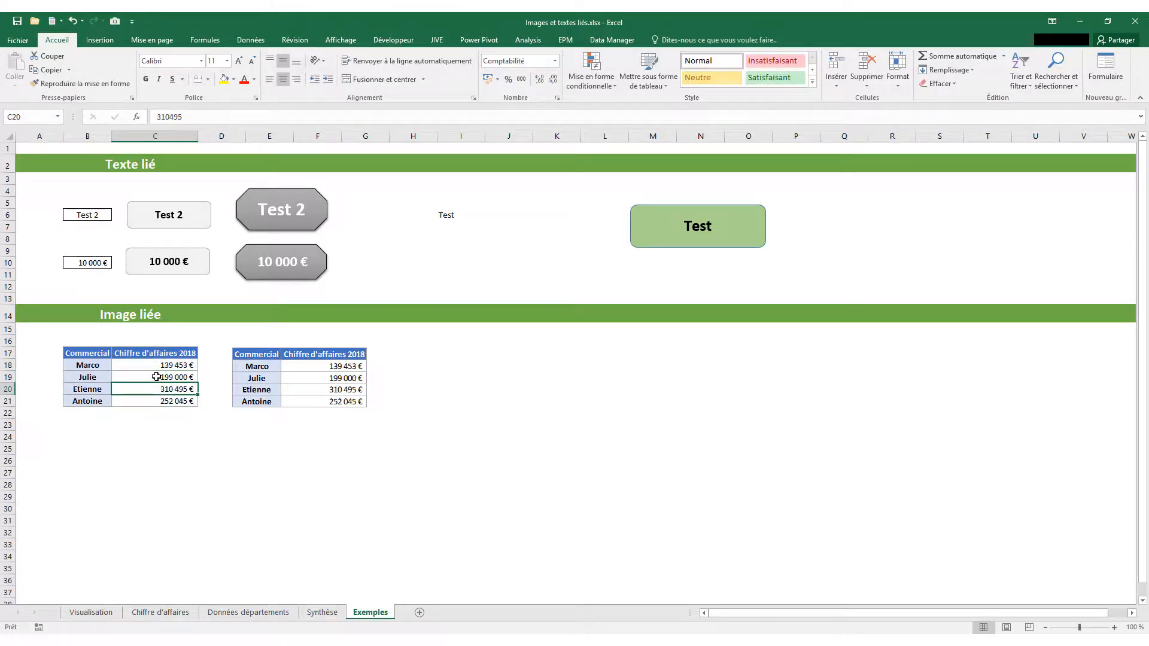
Step: Move the linked picture out to columns I to K and back beside the source table, level with row 17
{"action": "left_click_drag", "start_coordinate": [301, 373], "coordinate": [507, 394]}
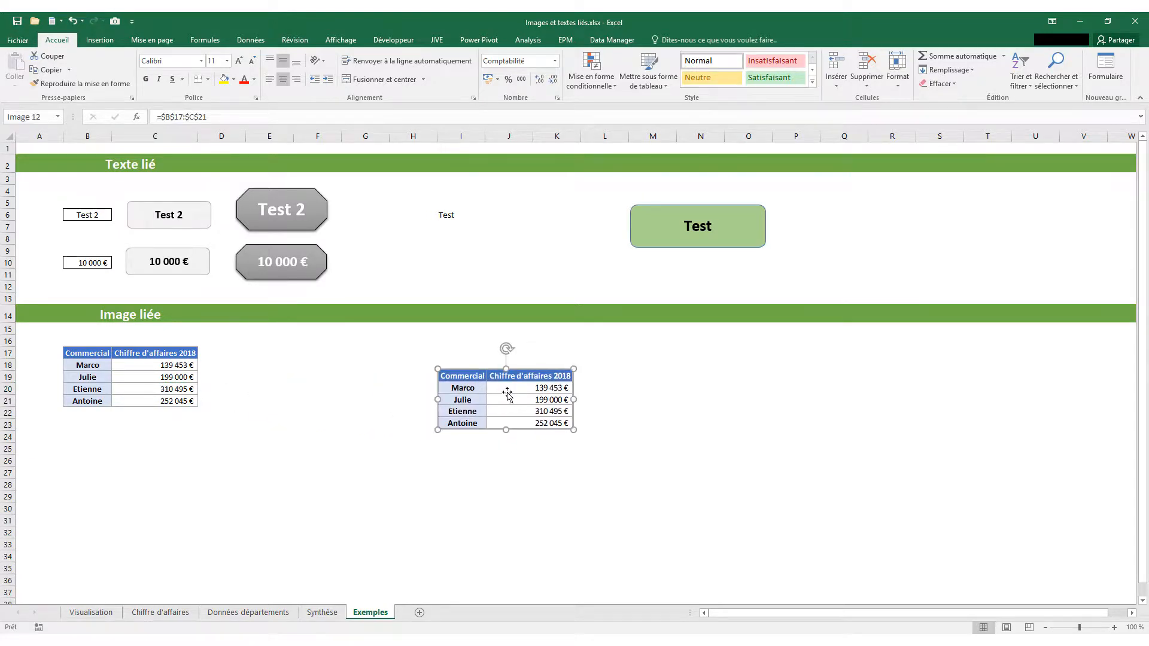
{"action": "left_click", "coordinate": [460, 363]}
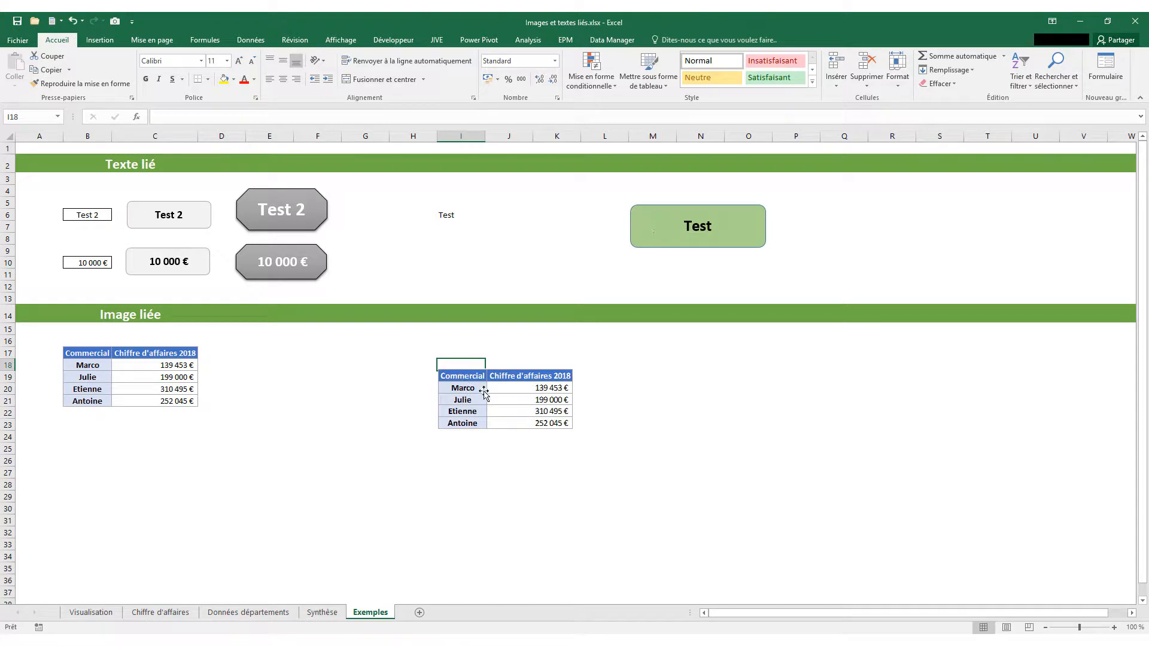
{"action": "left_click_drag", "start_coordinate": [483, 391], "coordinate": [281, 368]}
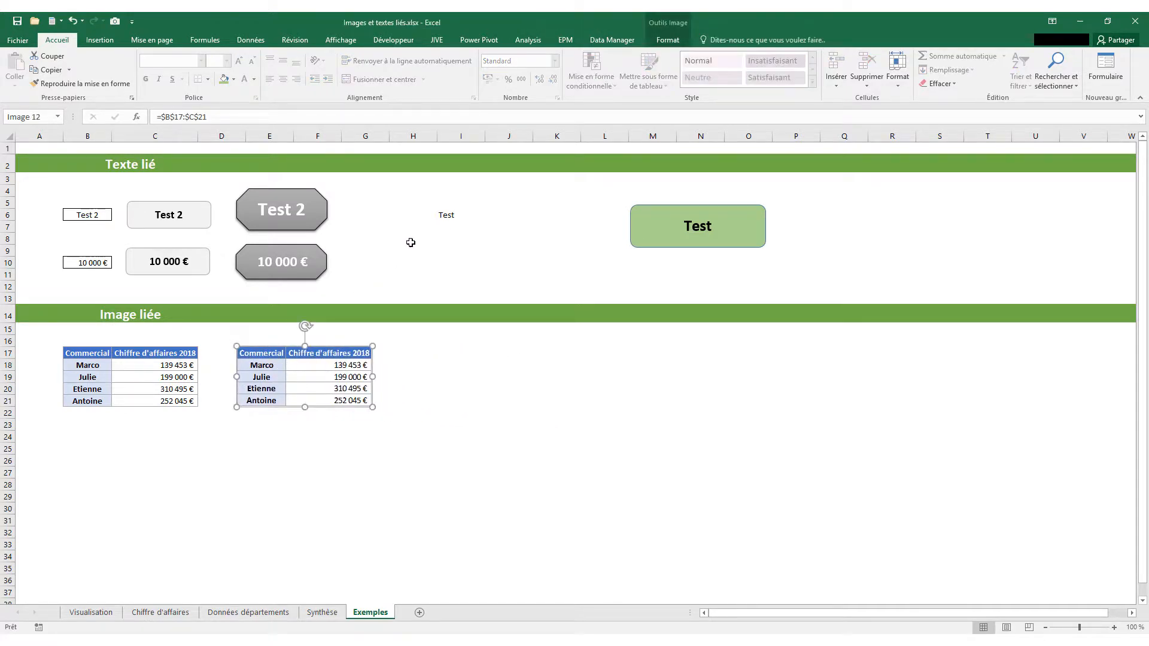
{"action": "left_click", "coordinate": [453, 217]}
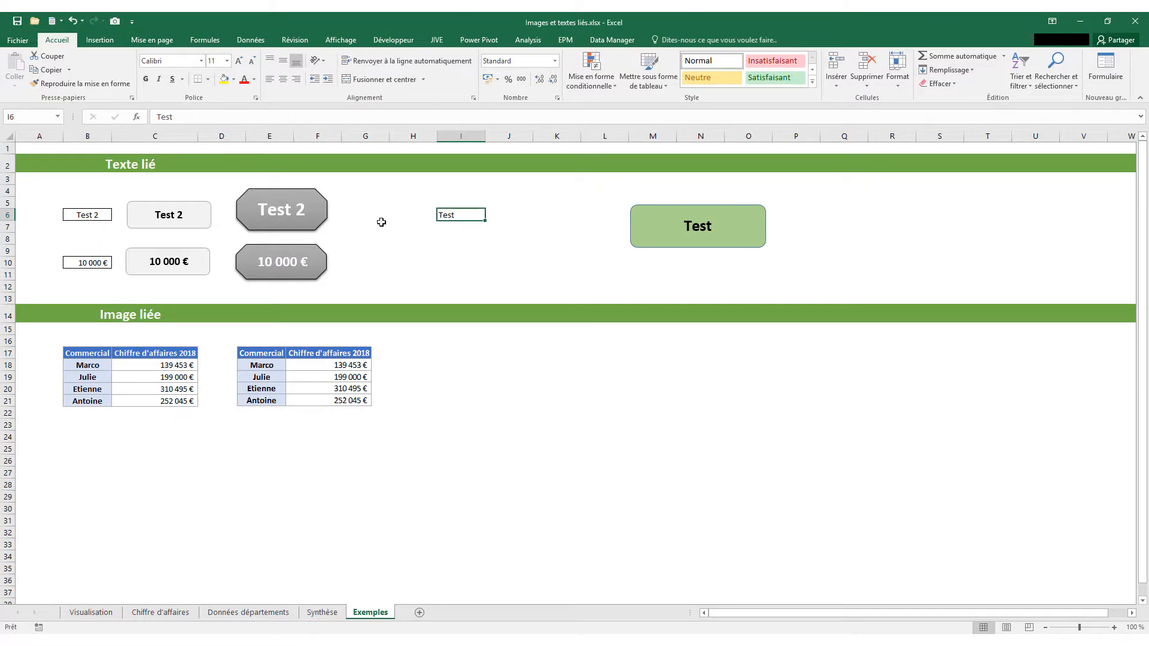
{"action": "left_click_drag", "start_coordinate": [51, 337], "coordinate": [251, 448]}
{"action": "left_click", "coordinate": [327, 438]}
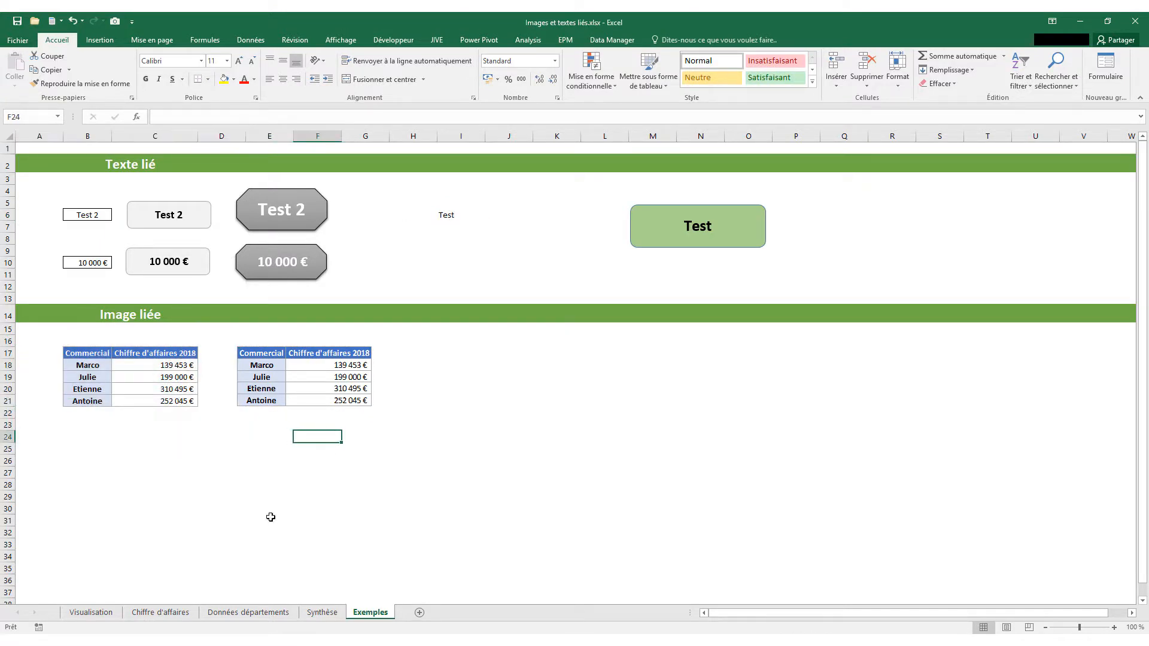